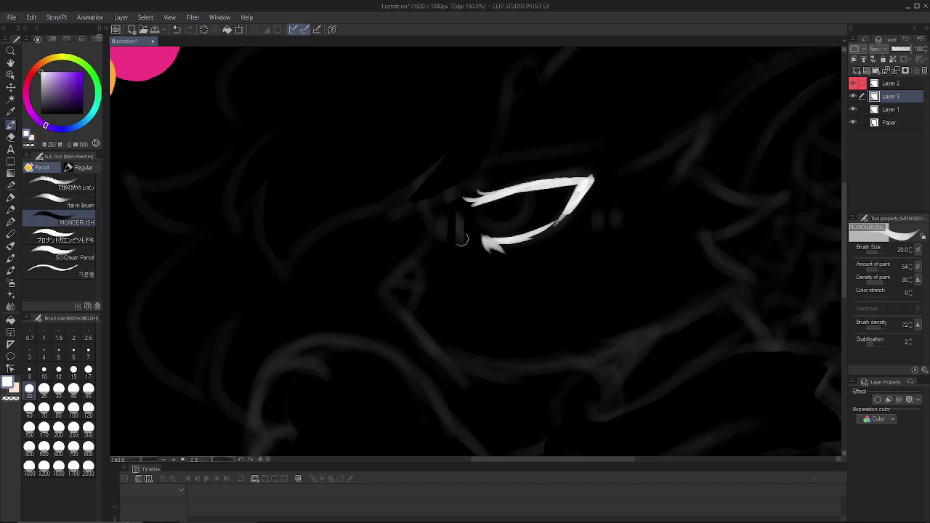
- Ink the muzzle and jaw contour over the sketch, and add the nose outline and small cheek marks beside the eye
mouse_move(425, 205)
left_mouse_down()
mouse_move(432, 236)
mouse_move(395, 292)
mouse_move(426, 332)
mouse_move(503, 363)
mouse_move(662, 320)
left_mouse_up()
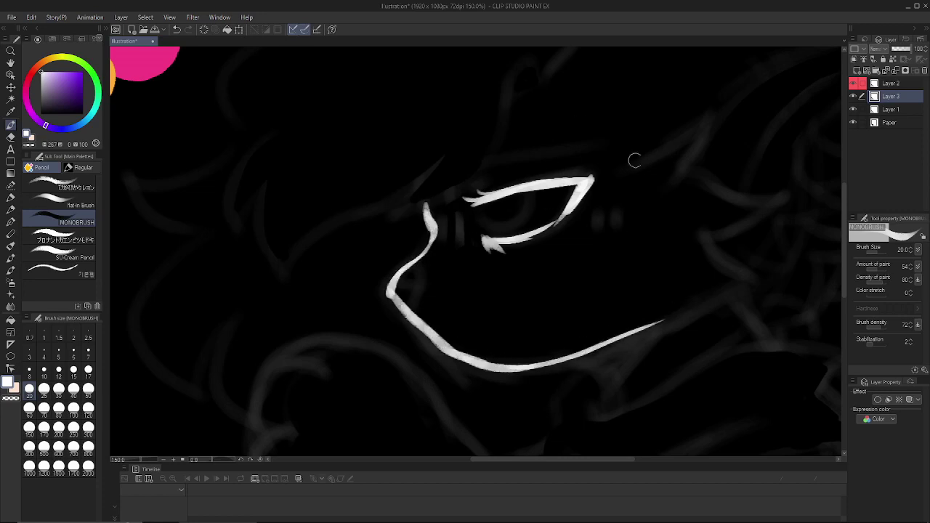
mouse_move(634, 160)
left_mouse_down()
mouse_move(682, 166)
mouse_move(697, 226)
mouse_move(715, 239)
mouse_move(662, 320)
left_mouse_up()
mouse_move(396, 292)
left_mouse_down()
mouse_move(429, 280)
mouse_move(405, 268)
left_mouse_up()
mouse_move(581, 219)
left_mouse_down()
mouse_move(581, 236)
mouse_move(594, 236)
left_mouse_up()
left_click_drag(444, 217, 448, 234)
left_click_drag(451, 218, 457, 236)
- Ink the jagged cheek fur along the jaw and the short front and back neck lines
left_click_drag(844, 261, 845, 220)
left_click_drag(470, 337, 592, 296)
scroll(593, 295, "down", 7)
mouse_move(575, 237)
left_mouse_down()
mouse_move(616, 282)
mouse_move(612, 294)
left_mouse_up()
left_click_drag(725, 181, 759, 218)
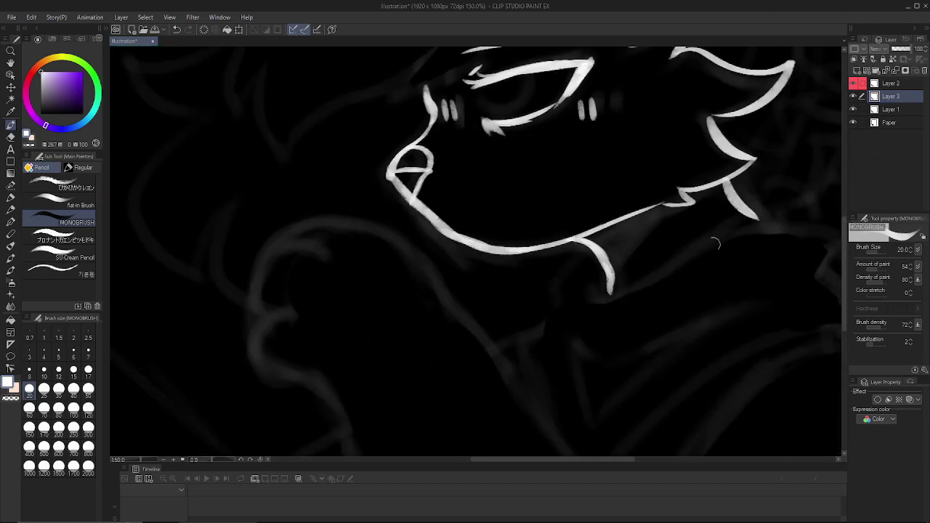
- Ink the neckband's edge around the neck and the jagged line running down the chest from it
left_click_drag(592, 272, 608, 294)
left_click_drag(602, 294, 767, 221)
left_click_drag(589, 247, 533, 395)
- Ink the leaf-shaped knot behind the neck with its inner folds, and the shoulder line sweeping down toward the arm
left_click_drag(542, 459, 621, 459)
left_click_drag(392, 201, 481, 236)
left_click_drag(481, 238, 462, 272)
left_click_drag(465, 270, 520, 329)
mouse_move(520, 330)
left_mouse_down()
mouse_move(312, 426)
mouse_move(293, 447)
left_mouse_up()
mouse_move(477, 250)
left_mouse_down()
mouse_move(495, 290)
mouse_move(635, 253)
left_mouse_up()
mouse_move(634, 253)
left_mouse_down()
mouse_move(496, 272)
mouse_move(562, 248)
left_mouse_up()
mouse_move(562, 249)
left_mouse_down()
mouse_move(501, 270)
mouse_move(605, 288)
left_mouse_up()
mouse_move(606, 289)
left_mouse_down()
mouse_move(517, 313)
mouse_move(557, 292)
left_mouse_up()
- Ink the pointed triangular fold on the chest below the neckband, redoing its first side line
left_click_drag(631, 459, 581, 459)
left_click_drag(435, 328, 571, 317)
left_click_drag(436, 327, 455, 446)
key("ctrl+z")
left_click_drag(567, 320, 446, 448)
- Ink the near paw's curled fingers and the top contour of its wrist, redoing the wrist stroke
mouse_move(844, 258)
left_mouse_down()
mouse_move(844, 247)
mouse_move(844, 292)
left_mouse_up()
left_click_drag(581, 459, 521, 459)
mouse_move(428, 187)
left_mouse_down()
mouse_move(379, 223)
mouse_move(470, 293)
left_mouse_up()
left_click_drag(457, 130, 385, 207)
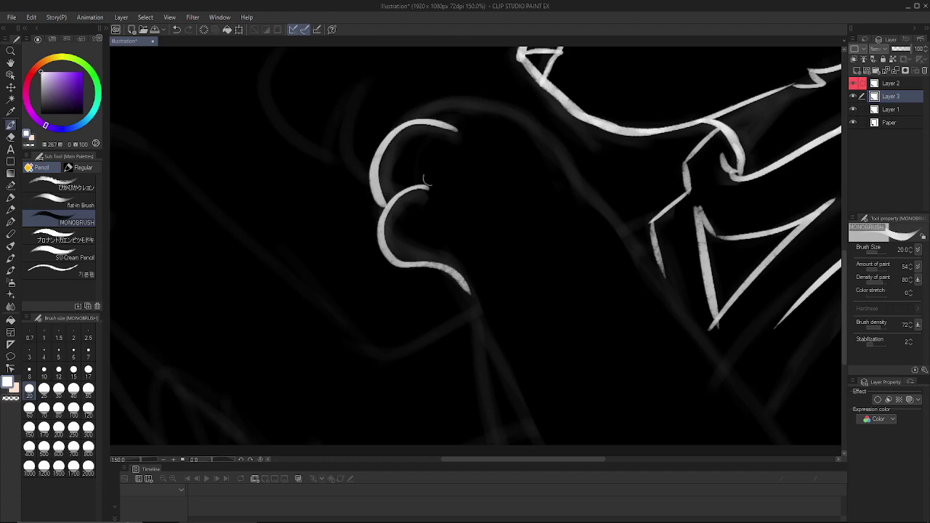
left_click_drag(541, 127, 415, 117)
key("ctrl+z")
mouse_move(588, 186)
left_mouse_down()
mouse_move(460, 97)
mouse_move(422, 118)
left_mouse_up()
- Ink both sides of the near forearm, the furry back contour and the crease lines beside the arm
left_click_drag(844, 252, 844, 280)
left_click_drag(536, 459, 603, 459)
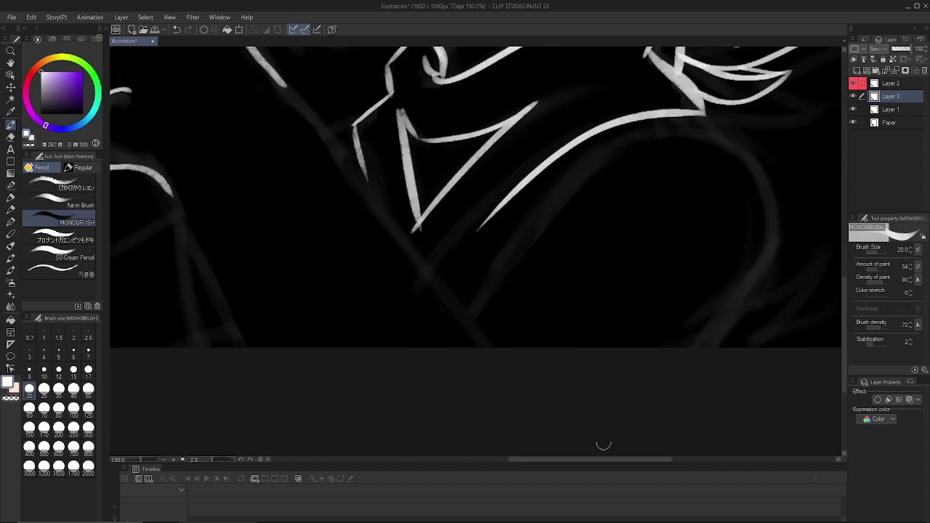
left_click_drag(162, 174, 250, 347)
key("ctrl+z")
left_click_drag(275, 73, 515, 348)
mouse_move(701, 113)
left_mouse_down()
mouse_move(817, 194)
mouse_move(701, 348)
left_mouse_up()
left_click_drag(473, 308, 559, 191)
left_click_drag(503, 203, 434, 271)
key("ctrl+minus")
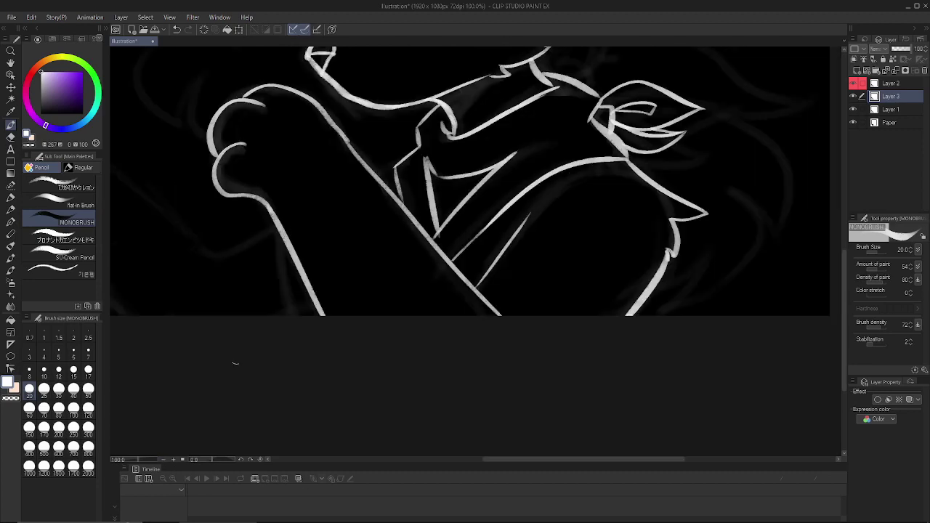
left_click_drag(279, 227, 293, 317)
- Ink the far raised arm's upper and lower contours from the paw to the elbow, redoing one stroke
left_click_drag(845, 280, 845, 241)
left_click_drag(610, 460, 508, 462)
mouse_move(414, 218)
left_mouse_down()
mouse_move(385, 274)
mouse_move(340, 255)
left_mouse_up()
mouse_move(335, 214)
left_mouse_down()
mouse_move(317, 264)
mouse_move(337, 298)
mouse_move(387, 337)
left_mouse_up()
key("ctrl+z")
mouse_move(317, 293)
left_mouse_down()
mouse_move(434, 428)
mouse_move(501, 427)
left_mouse_up()
left_click_drag(411, 217, 577, 374)
mouse_move(642, 335)
left_mouse_down()
mouse_move(567, 286)
mouse_move(570, 367)
left_mouse_up()
mouse_move(539, 349)
left_mouse_down()
mouse_move(565, 365)
mouse_move(592, 361)
left_mouse_up()
- Ink the finger lines and pads of the far raised paw and the fold line on its arm
left_click_drag(361, 246, 380, 275)
left_click_drag(361, 236, 361, 268)
left_click_drag(329, 238, 342, 262)
mouse_move(318, 265)
left_mouse_down()
mouse_move(319, 293)
mouse_move(331, 273)
left_mouse_up()
left_click_drag(334, 276, 395, 272)
left_click_drag(370, 325, 440, 386)
- Raise the opacity of the rough sketch on Layer 1 and make Layer 3 active again
left_click_drag(565, 459, 649, 479)
left_click_drag(844, 320, 844, 256)
left_click(890, 109)
left_click(898, 49)
left_click(890, 95)
- Ink the hair: the fringe over the eye, the wavy outer silhouette and the inner locks beside the face
left_click_drag(477, 208, 367, 299)
left_click_drag(368, 299, 397, 266)
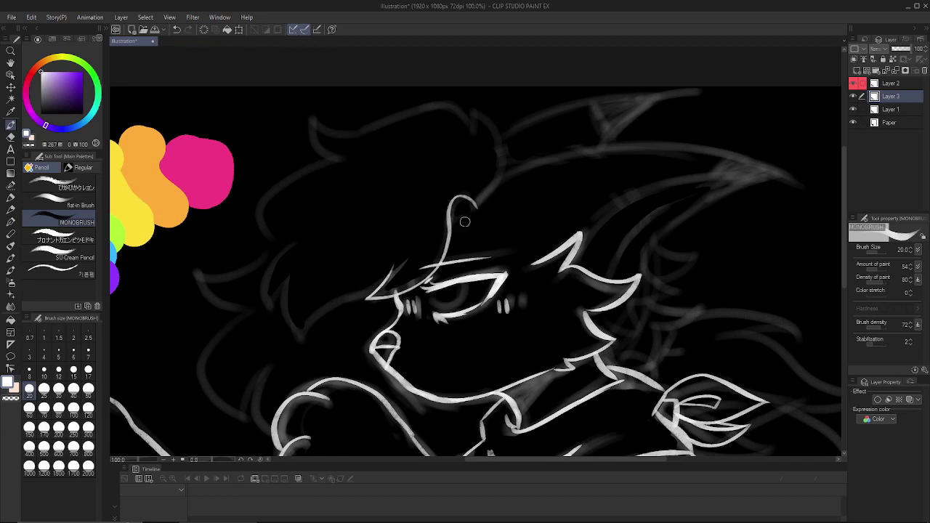
mouse_move(454, 221)
left_mouse_down()
mouse_move(501, 190)
mouse_move(413, 105)
mouse_move(207, 267)
mouse_move(247, 413)
left_mouse_up()
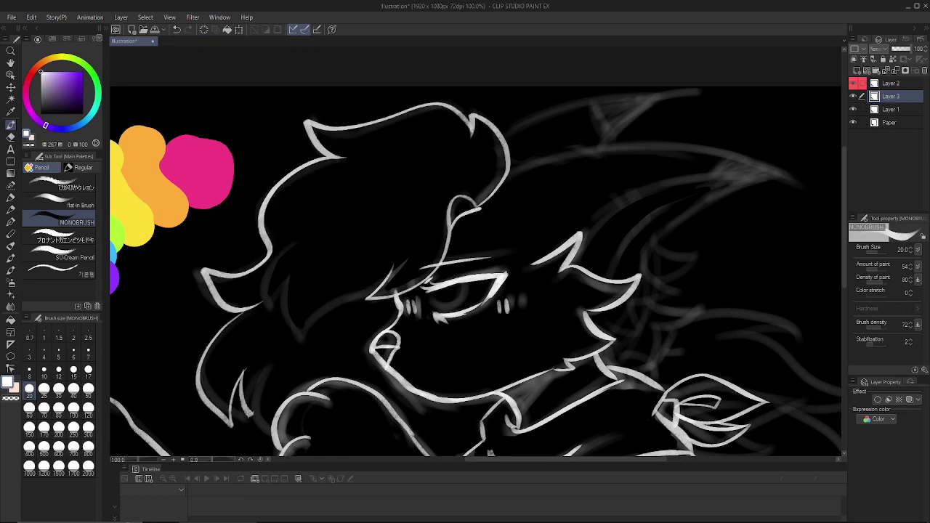
left_click_drag(294, 246, 270, 313)
left_click_drag(282, 280, 378, 285)
- Ink the large near ear's upper edge and its lower edge with jagged fur, redoing the lower stroke
left_click_drag(504, 172, 774, 164)
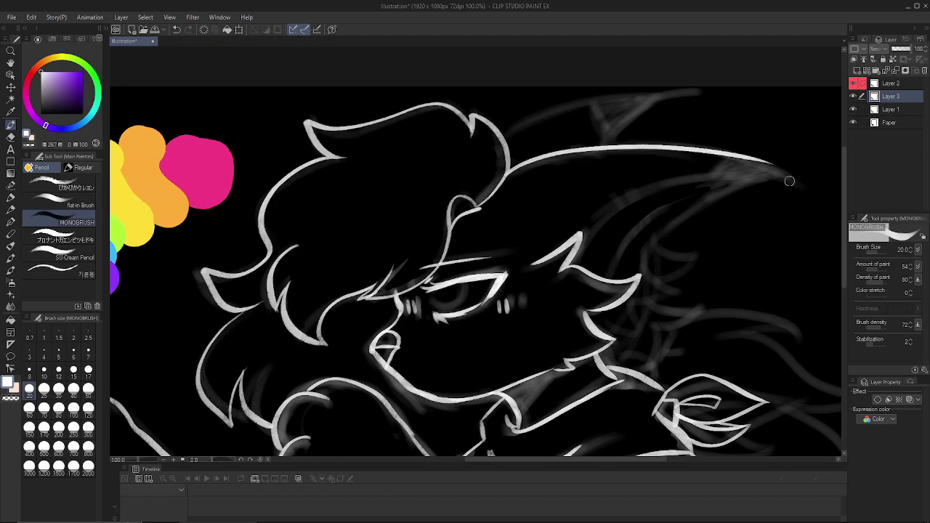
mouse_move(633, 338)
left_mouse_down()
mouse_move(665, 254)
mouse_move(799, 169)
left_mouse_up()
key("ctrl+z")
left_click_drag(664, 256, 806, 175)
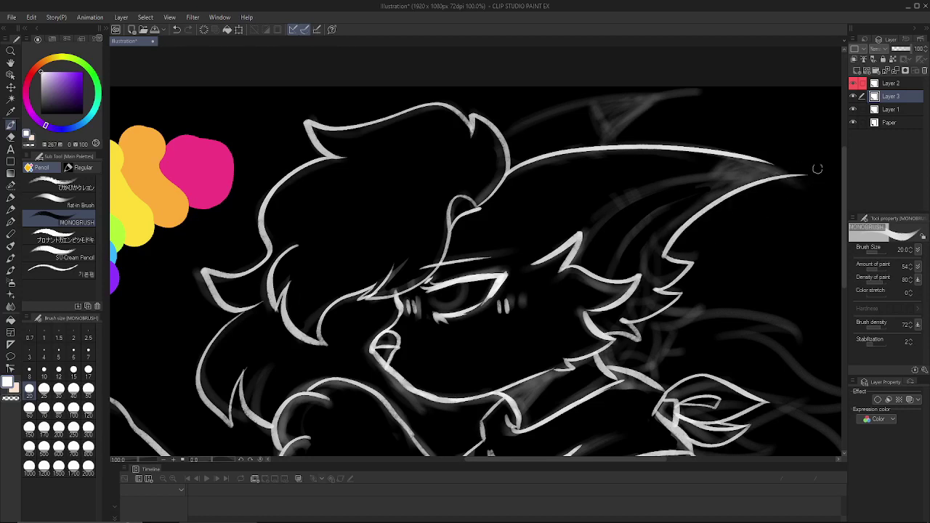
- Ink the near ear's inner lines and tip boundary, the fur at its base, and the far ear with its tip boundary
mouse_move(726, 154)
left_mouse_down()
mouse_move(813, 176)
mouse_move(667, 197)
mouse_move(580, 242)
left_mouse_up()
mouse_move(727, 177)
left_mouse_down()
mouse_move(623, 280)
mouse_move(631, 300)
left_mouse_up()
left_click_drag(597, 318, 639, 328)
left_click_drag(505, 137, 670, 101)
left_click_drag(576, 114, 590, 148)
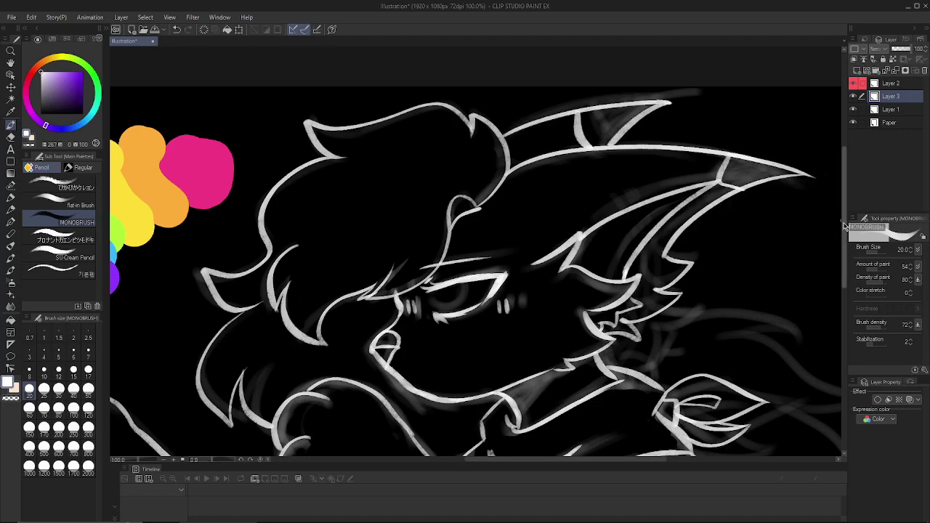
key("ctrl+z")
- Ink the spiky fur tufts between the near ear and the back of the neck
left_click_drag(844, 225, 844, 270)
left_click_drag(560, 459, 638, 459)
left_click_drag(396, 146, 429, 169)
left_click_drag(414, 164, 331, 240)
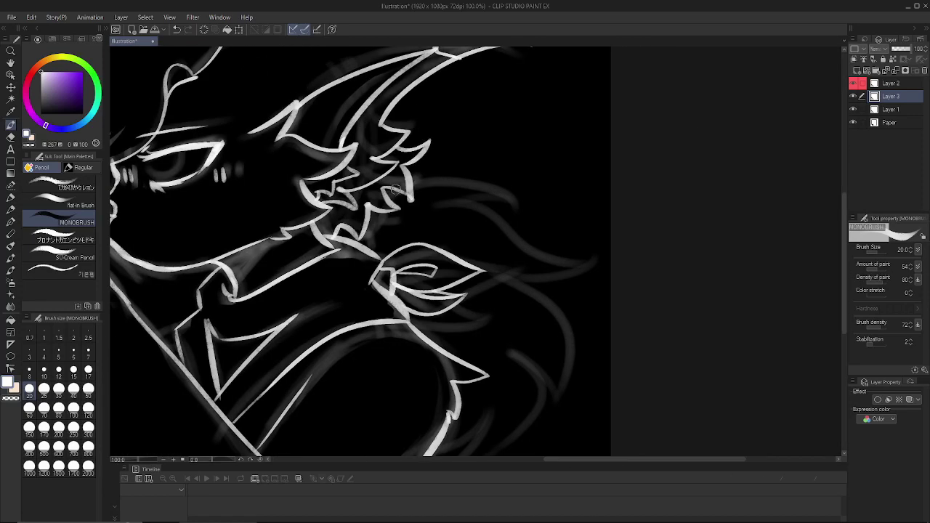
left_click_drag(399, 185, 387, 202)
left_click_drag(378, 214, 363, 226)
- Ink the outer fur behind the neck knot as a chain of pointed tufts curving down to the back
mouse_move(414, 193)
left_mouse_down()
mouse_move(478, 159)
mouse_move(530, 212)
left_mouse_up()
mouse_move(468, 203)
left_mouse_down()
mouse_move(569, 241)
mouse_move(512, 252)
left_mouse_up()
left_click_drag(511, 252, 562, 320)
left_click_drag(522, 297, 516, 395)
left_click_drag(845, 284, 845, 311)
left_click_drag(504, 282, 544, 351)
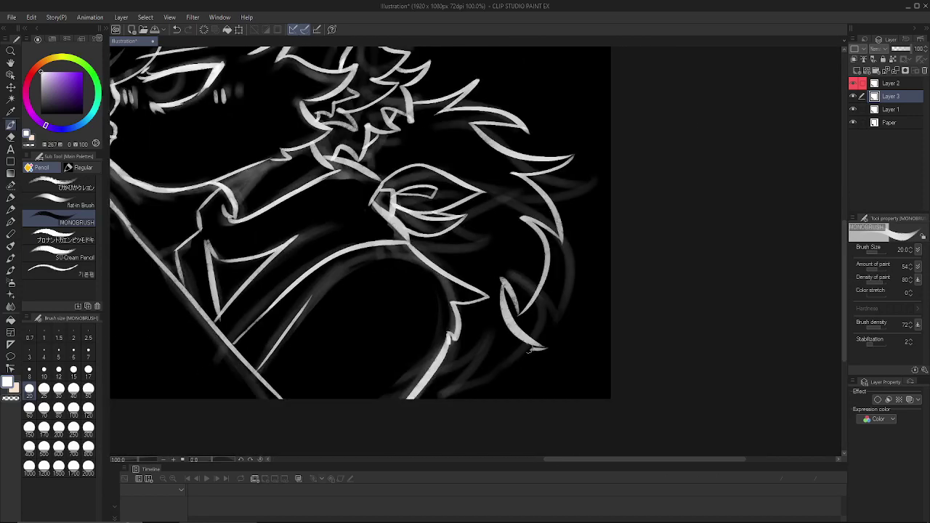
left_click_drag(485, 335, 437, 393)
- Add short zigzag fur texture strokes to the hair and chest, undoing one stray stroke
key("ctrl+minus")
left_click_drag(844, 264, 844, 241)
left_click_drag(629, 459, 558, 459)
left_click_drag(561, 247, 533, 283)
key("ctrl+z")
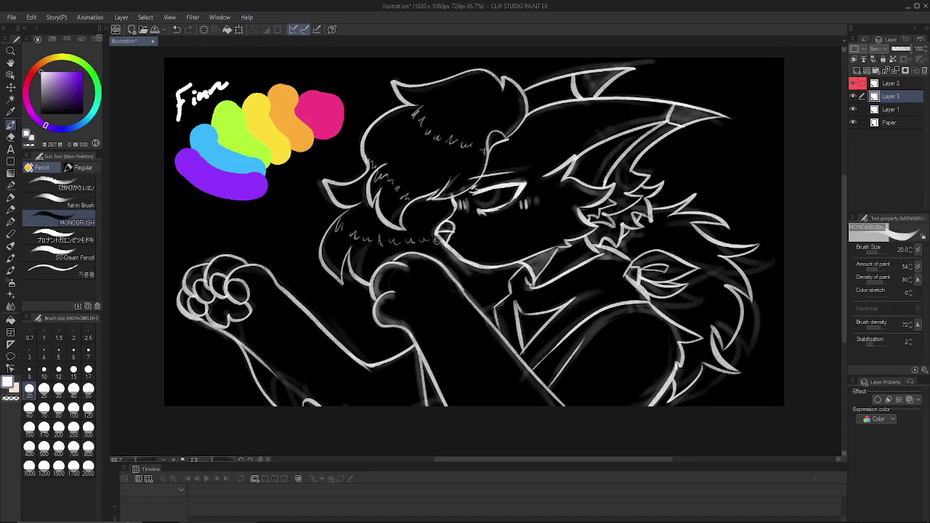
left_click_drag(460, 289, 498, 301)
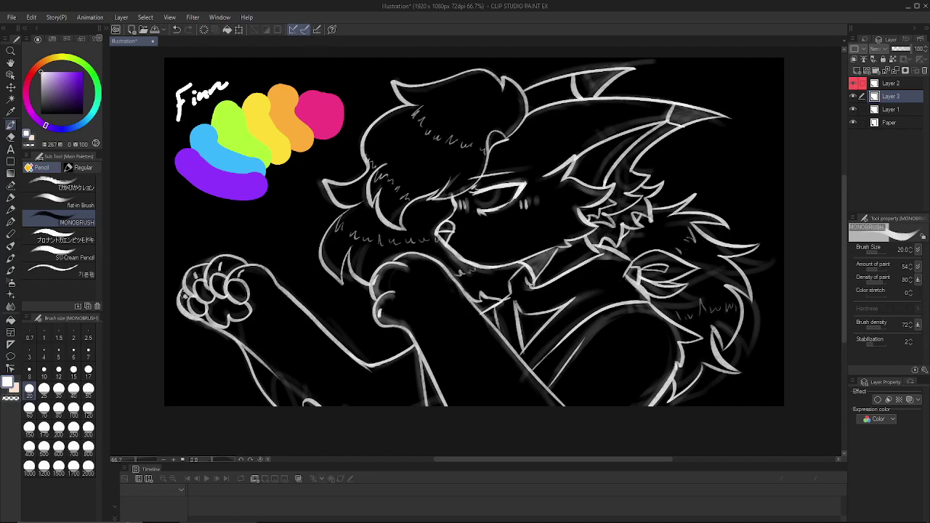
- Fill both ear tips with solid white using the MONOBRUSH at size 25
left_click(44, 388)
mouse_move(579, 93)
left_mouse_down()
mouse_move(581, 80)
mouse_move(618, 72)
mouse_move(593, 92)
left_mouse_up()
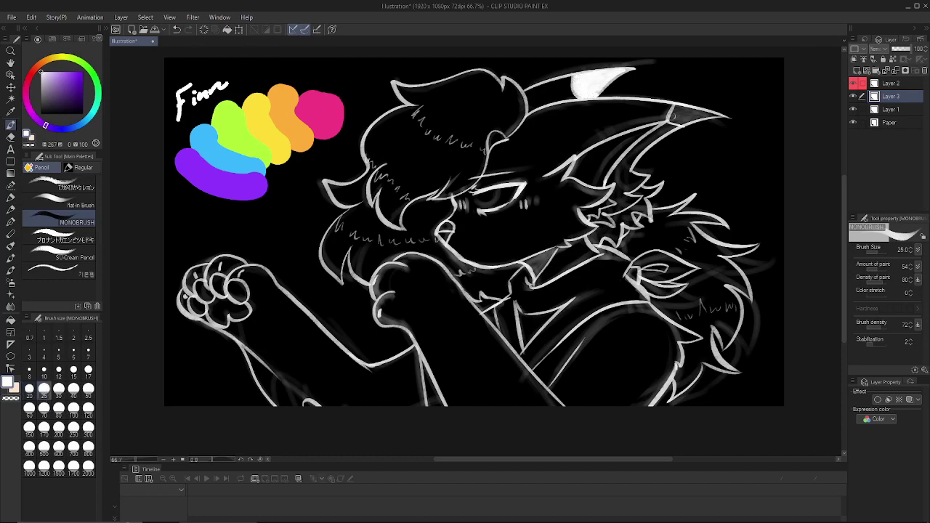
left_click_drag(672, 115, 717, 114)
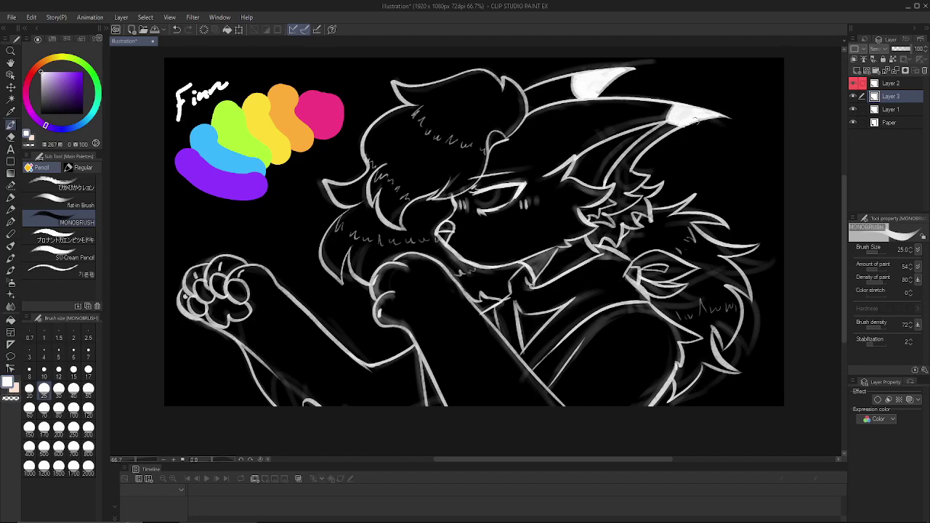
- Add a new layer directly above Layer 1 and draw the white iris detail with the smoother anti-aliased paint brush
left_click(854, 110)
left_click(854, 110)
left_click(900, 112)
left_click(857, 70)
left_click(81, 167)
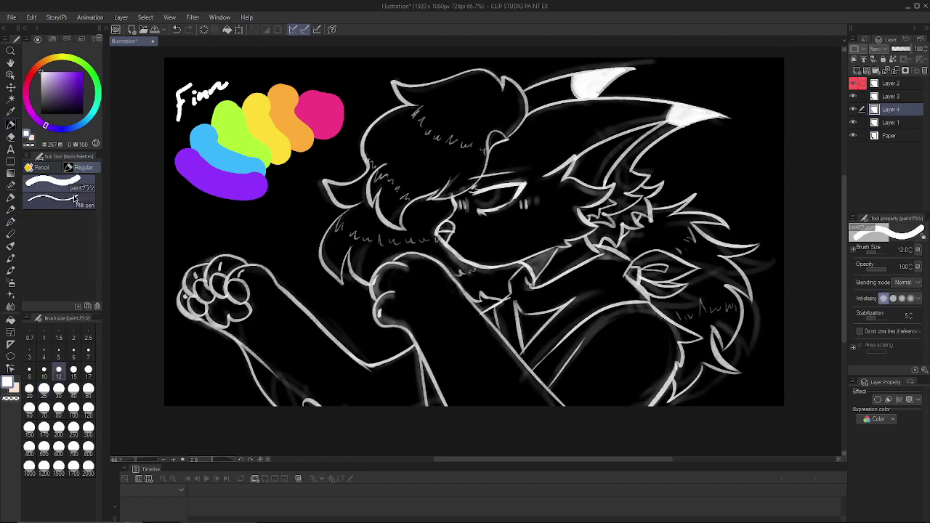
left_click(73, 202)
left_click(70, 184)
left_click(892, 299)
left_click_drag(475, 193, 497, 194)
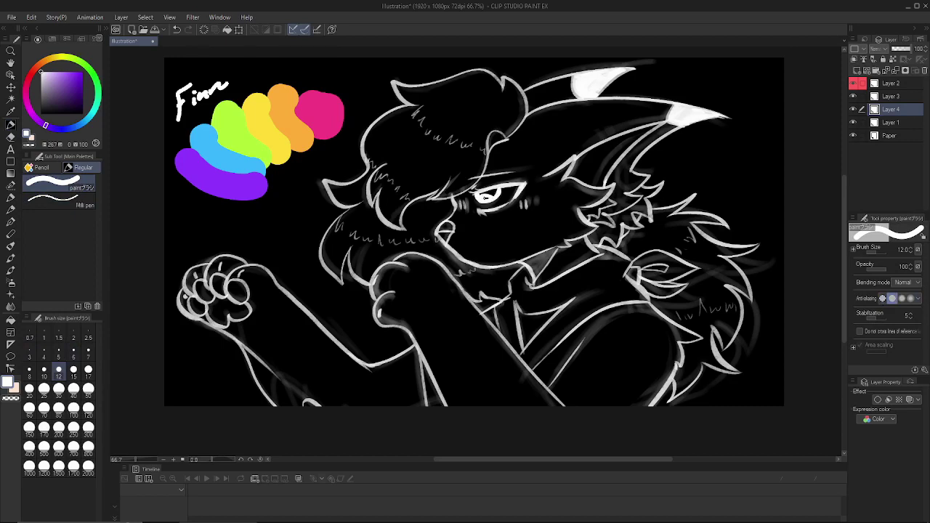
- Hide Layer 4 and the rough sketch on Layer 1, and make Layer 3 active
left_click(853, 109)
left_click(892, 96)
left_click(853, 123)
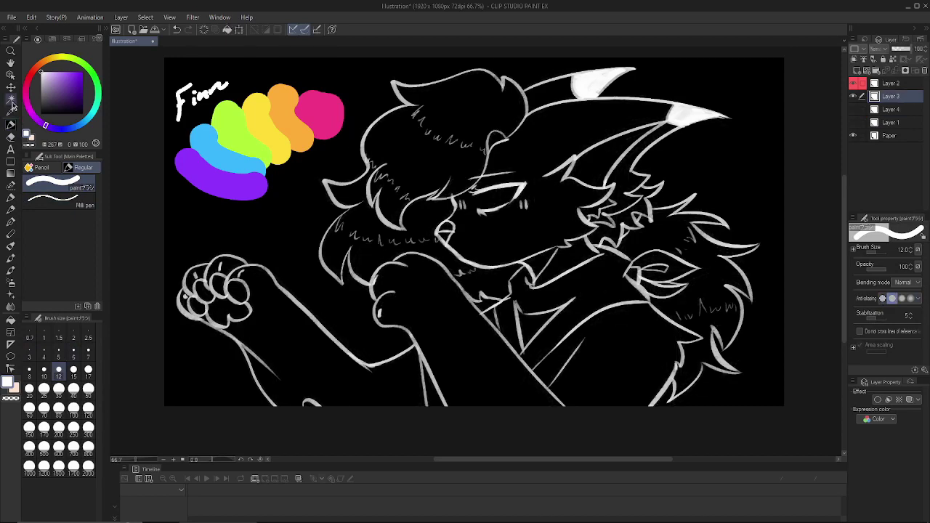
left_click(10, 100)
left_click(312, 226)
key("ctrl+d")
- Add a layer above Layer 3 and lasso-select the raised arm, near paw and outer hair, trimming the selection's stray edges
key("ctrl+shift+n")
left_click(10, 185)
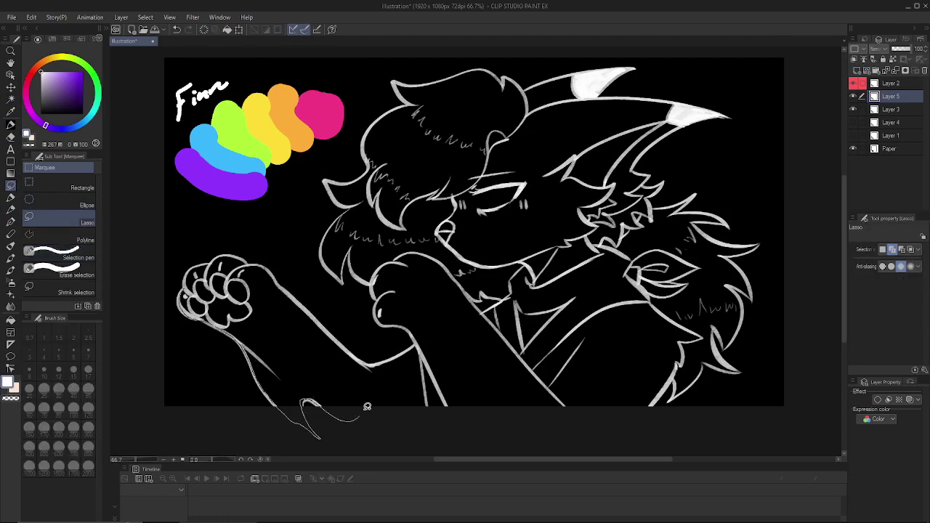
left_click_drag(367, 407, 308, 396)
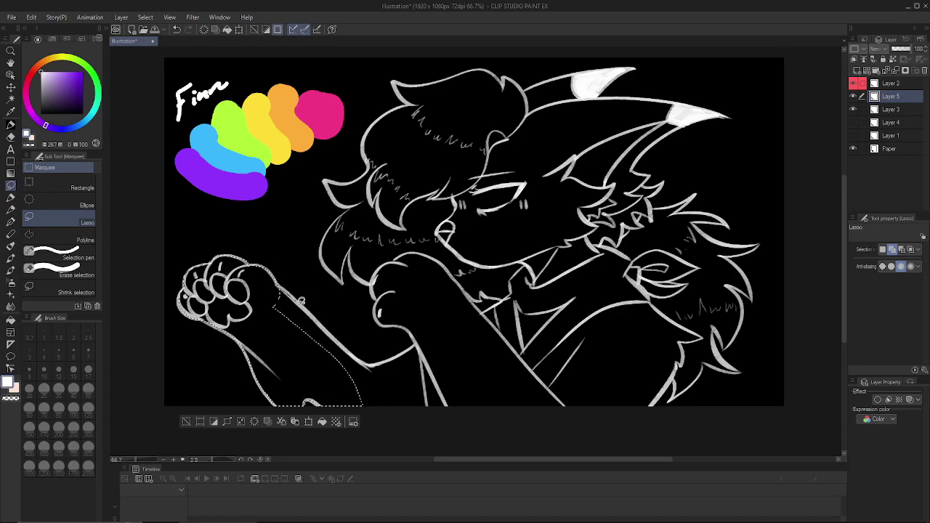
left_click_drag(300, 300, 373, 360)
mouse_move(436, 329)
left_mouse_down()
mouse_move(445, 343)
mouse_move(418, 244)
mouse_move(385, 252)
left_mouse_up()
mouse_move(399, 207)
left_mouse_down()
mouse_move(415, 97)
mouse_move(329, 190)
mouse_move(374, 282)
left_mouse_up()
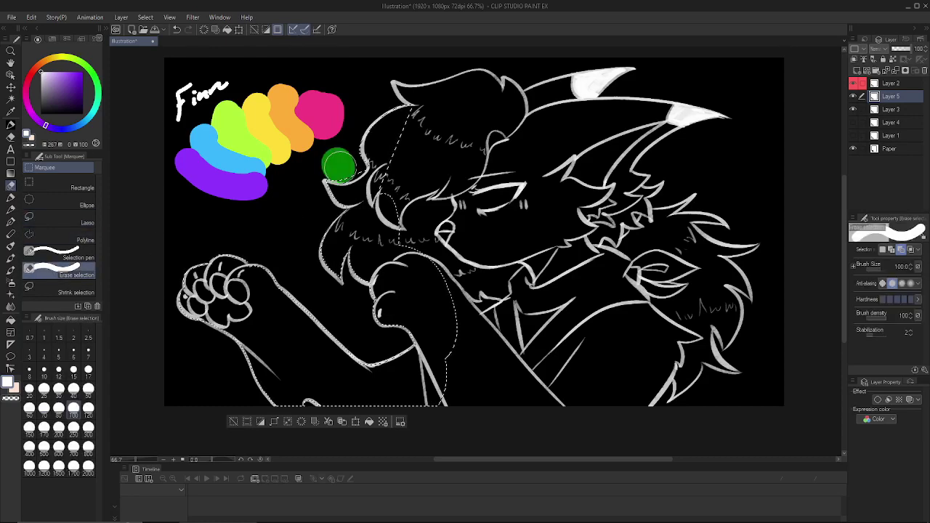
left_click(55, 269)
left_click(54, 218)
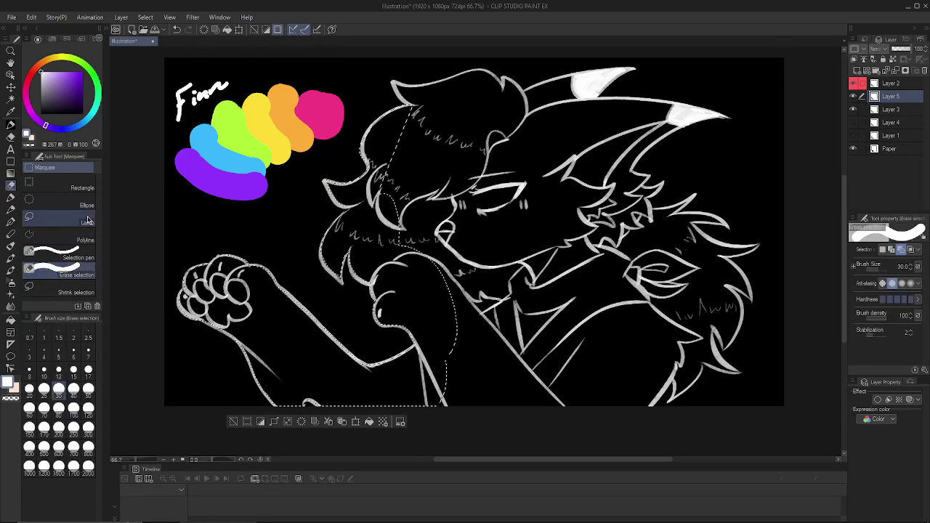
- Extend the lasso selection over the head, ears, torso and back fur, and fill it with white on Layer 5
mouse_move(510, 194)
left_mouse_down()
mouse_move(436, 283)
mouse_move(447, 319)
mouse_move(581, 228)
mouse_move(563, 76)
mouse_move(573, 113)
mouse_move(605, 98)
mouse_move(709, 112)
mouse_move(590, 224)
left_mouse_up()
mouse_move(518, 262)
left_mouse_down()
mouse_move(474, 297)
mouse_move(467, 316)
left_mouse_up()
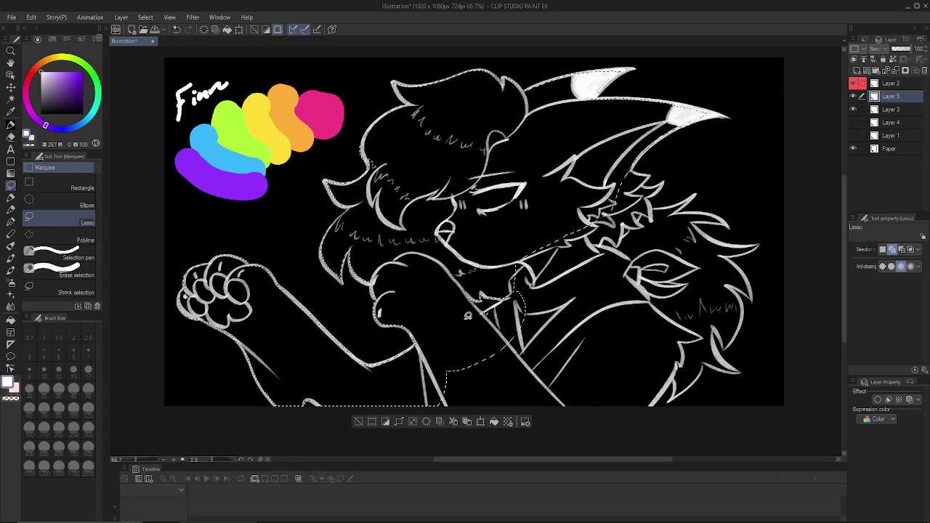
mouse_move(511, 290)
left_mouse_down()
mouse_move(494, 354)
mouse_move(649, 396)
mouse_move(517, 292)
mouse_move(690, 116)
mouse_move(655, 211)
mouse_move(758, 243)
mouse_move(659, 313)
left_mouse_up()
left_click_drag(642, 244, 644, 206)
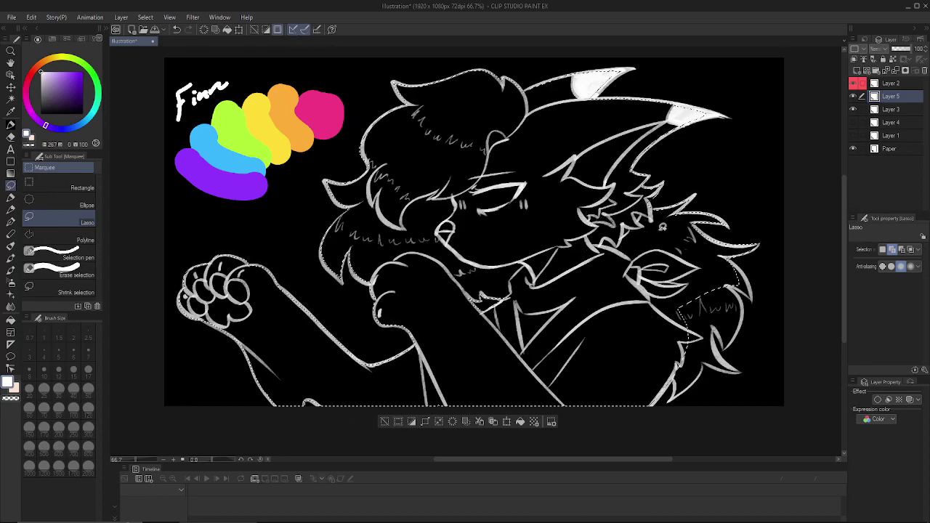
mouse_move(735, 284)
left_mouse_down()
mouse_move(742, 317)
mouse_move(734, 363)
mouse_move(677, 336)
left_mouse_up()
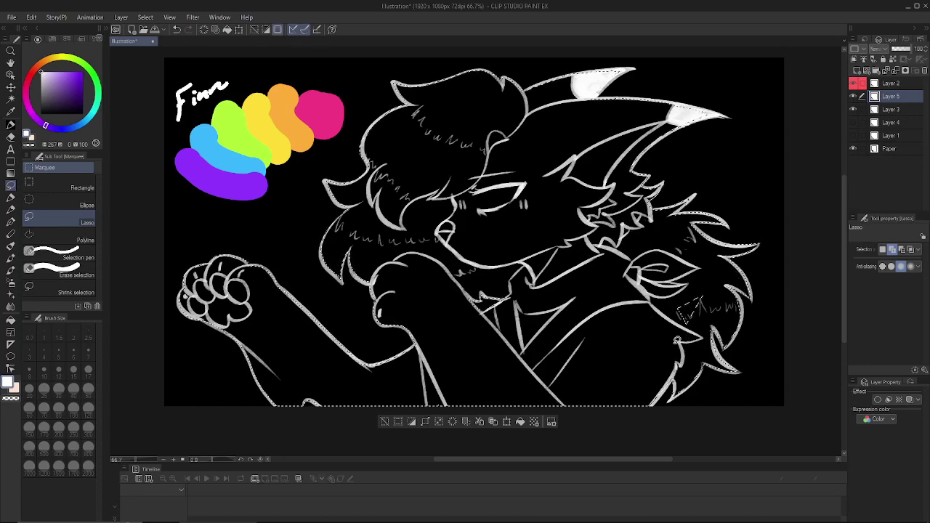
left_click(520, 422)
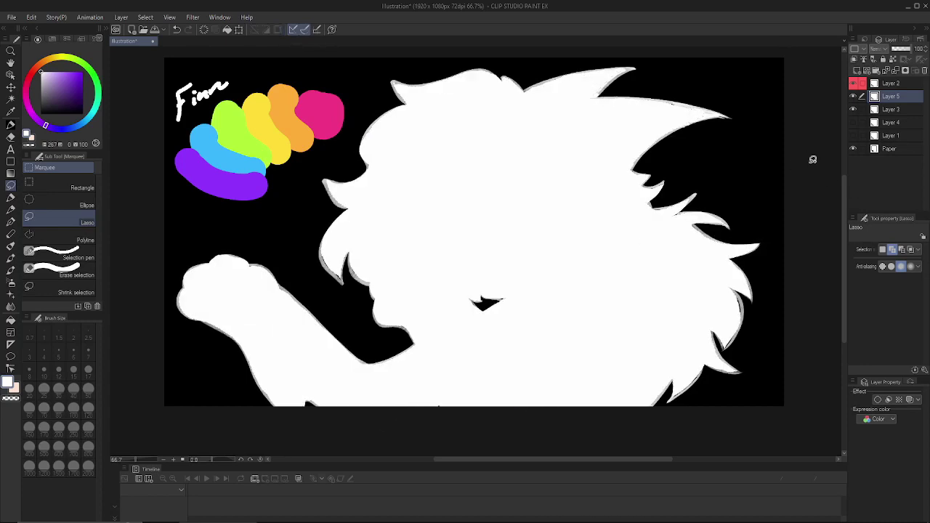
- Recolour the line art dark grey and place Layer 6 above Layer 5 as a clipped layer
key("u")
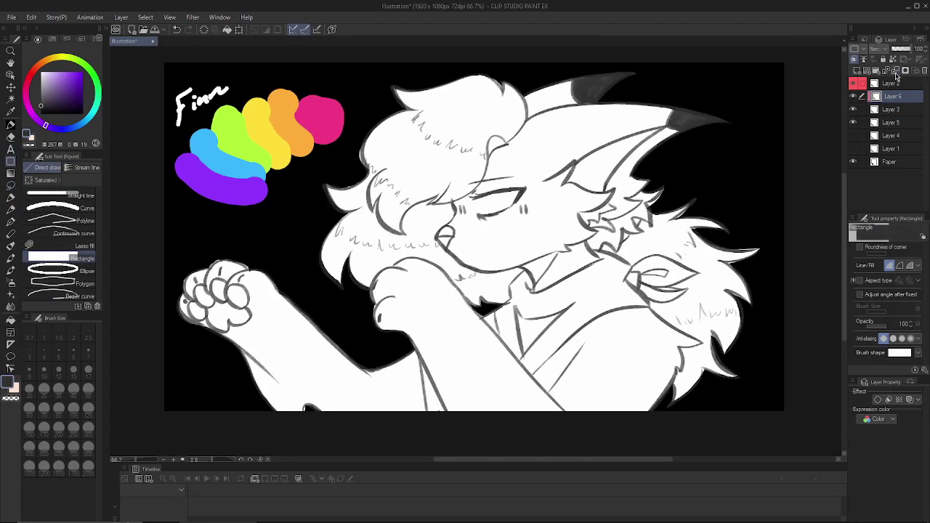
left_click(854, 59)
- Erase the white fill that spills outside the outline on Layer 5 with the Rough eraser at sizes 4 and 12
left_click(891, 122)
left_click(10, 137)
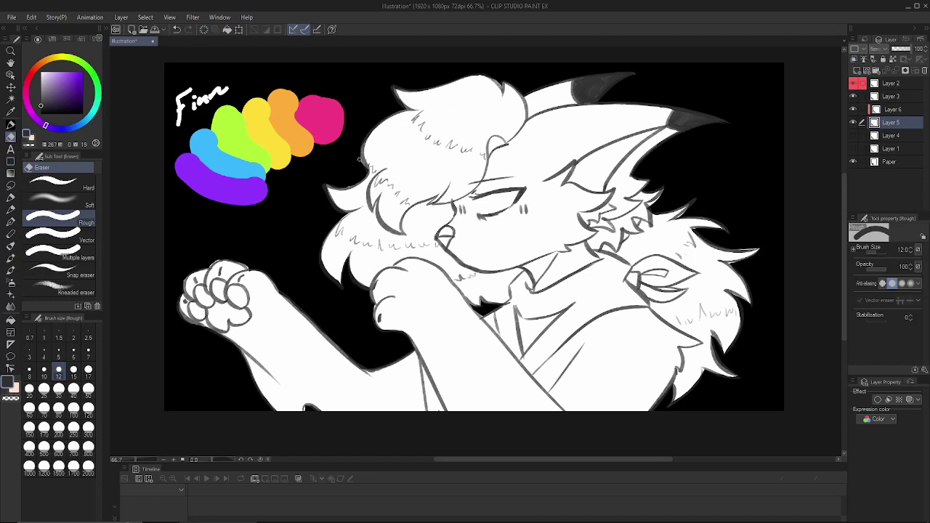
left_click(44, 354)
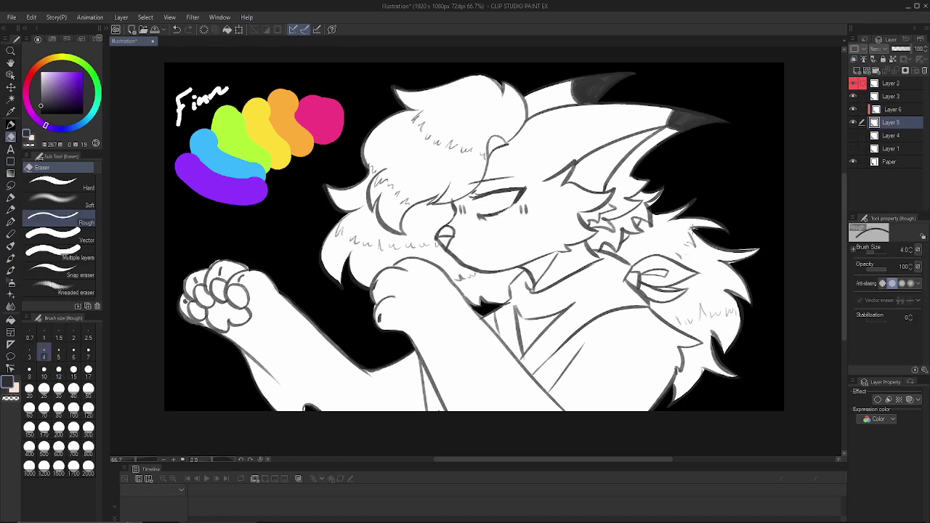
mouse_move(740, 257)
left_mouse_down()
mouse_move(725, 262)
mouse_move(758, 249)
left_mouse_up()
left_click_drag(741, 298, 729, 290)
left_click_drag(707, 367, 701, 374)
left_click(59, 369)
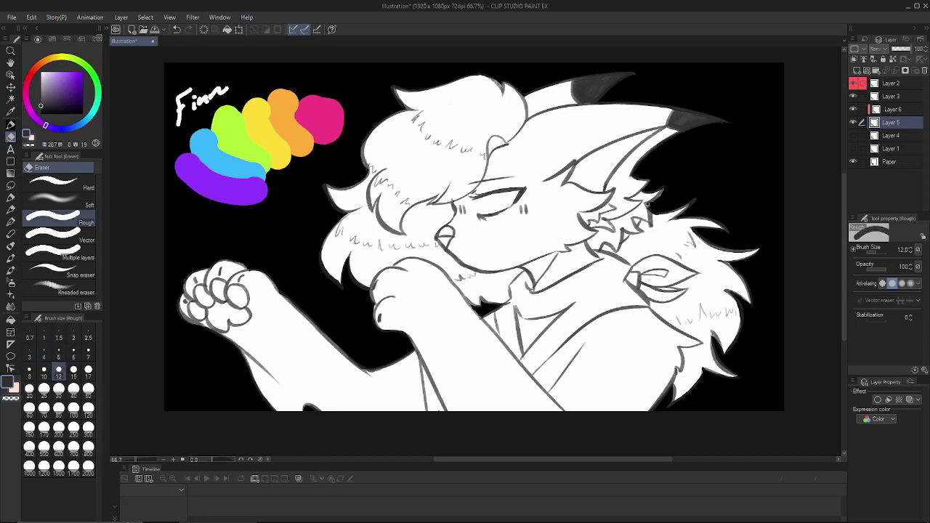
- Paint a light grey patch around the eye on Layer 6 and a darker grey heart below the eye
left_click(905, 110)
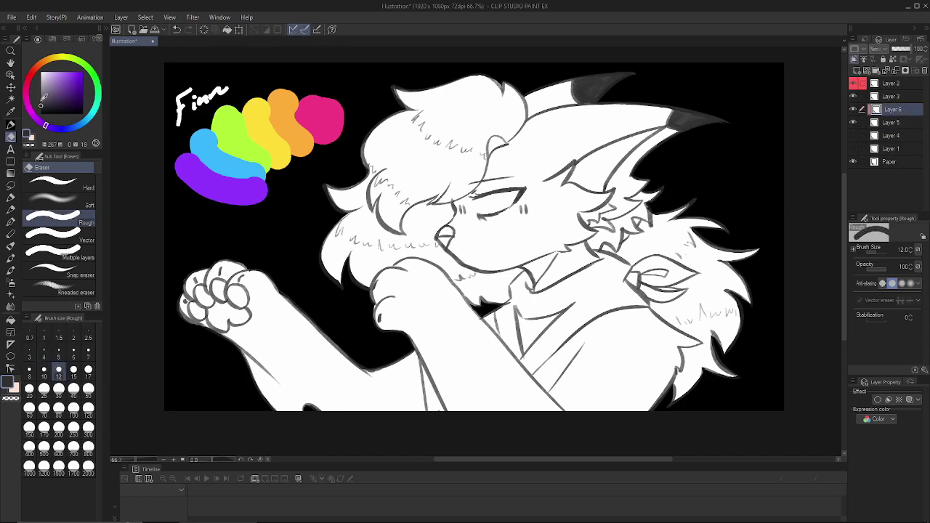
key("p")
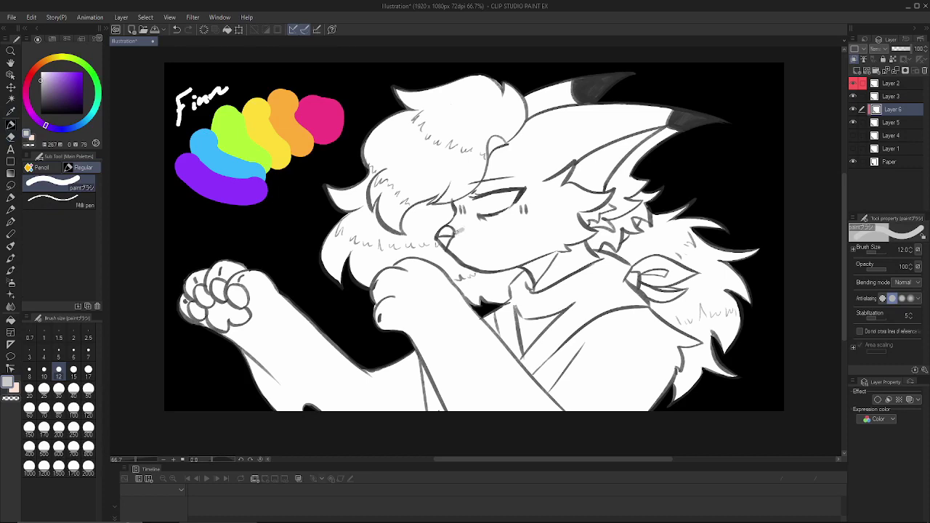
mouse_move(457, 228)
left_mouse_down()
mouse_move(514, 167)
mouse_move(461, 196)
mouse_move(512, 216)
mouse_move(526, 208)
mouse_move(516, 175)
left_mouse_up()
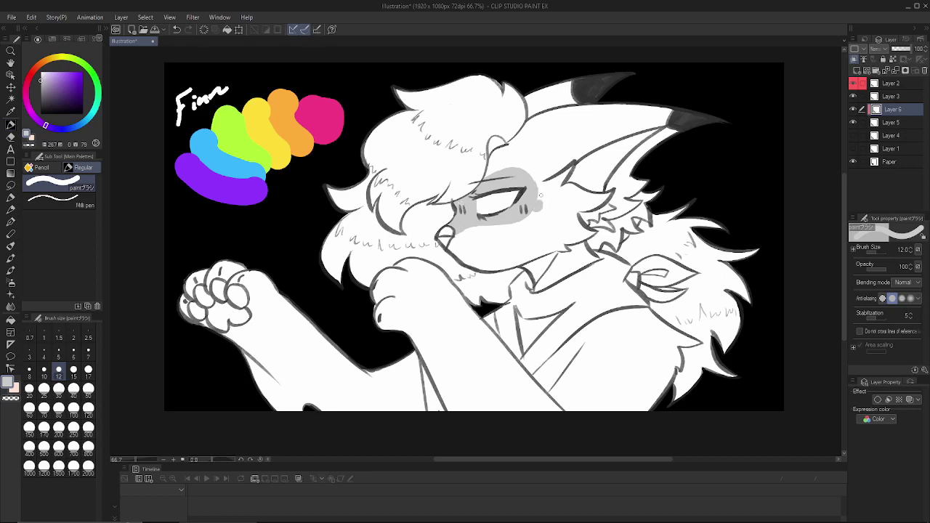
left_click(506, 216, "alt")
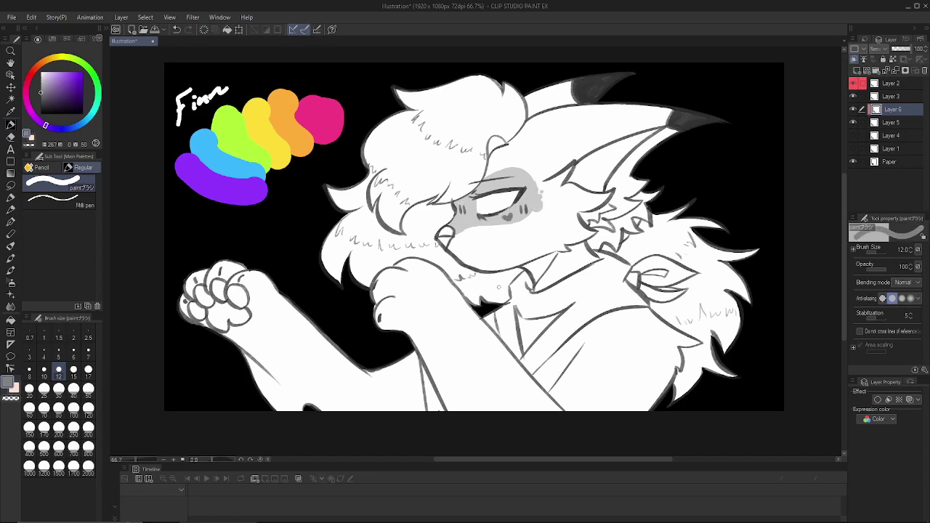
- Fill the neck area under the jaw and the nose with grey, and paint the tongue pink
left_click_drag(556, 253, 533, 282)
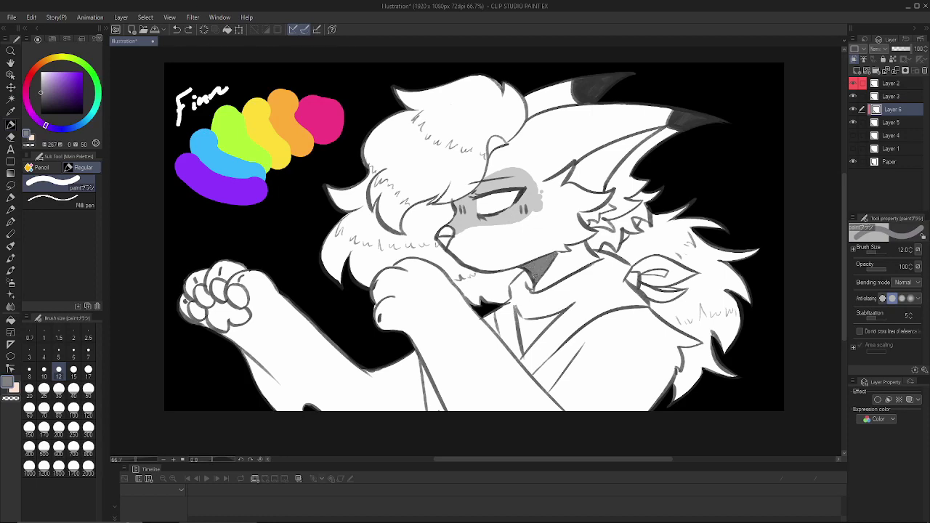
left_click(76, 79)
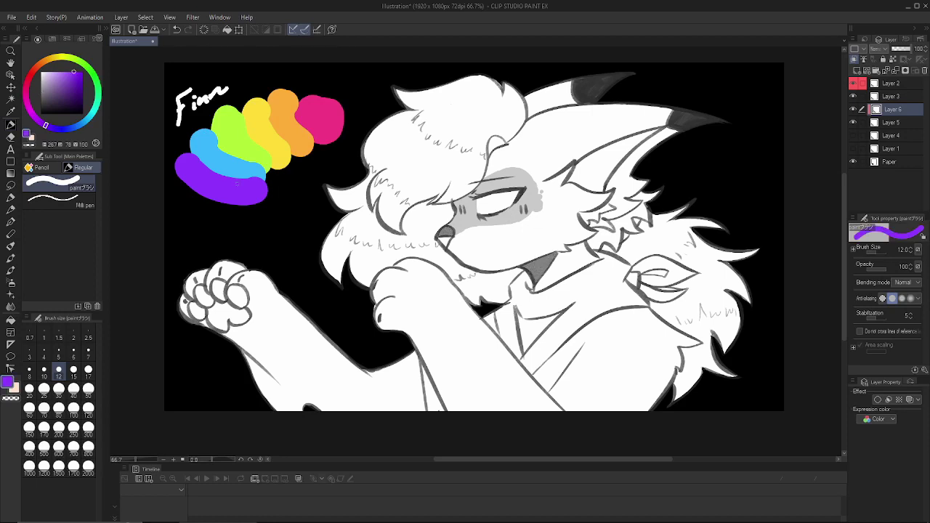
left_click_drag(32, 112, 26, 95)
left_click(62, 72)
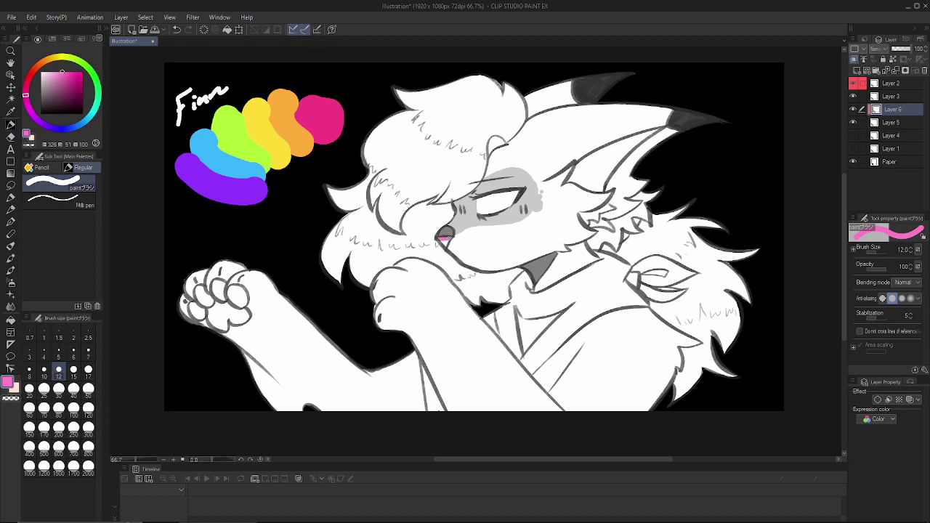
- Paint the raised paw's toe pads magenta, orange, yellow and green, and the palm pad blue, with the brush at size 25
left_click(319, 121, "alt")
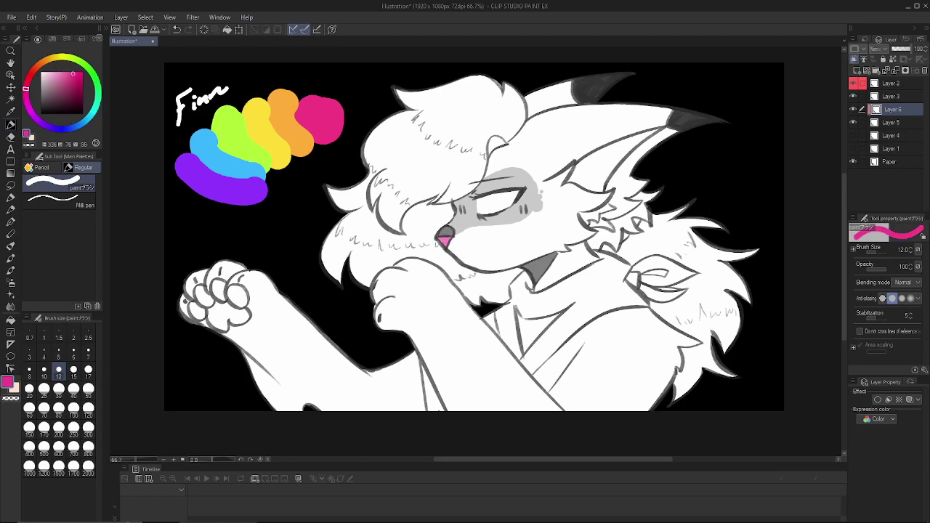
left_click(44, 390)
mouse_move(236, 290)
left_mouse_down()
mouse_move(244, 300)
mouse_move(199, 300)
mouse_move(195, 313)
mouse_move(223, 324)
mouse_move(237, 309)
mouse_move(241, 317)
left_mouse_up()
left_click(292, 132, "alt")
left_click(263, 127, "alt")
left_click(238, 145, "alt")
left_click(207, 149, "alt")
- Make Layer 4 visible and move it above Layer 6, directly below Layer 3
left_click(903, 97)
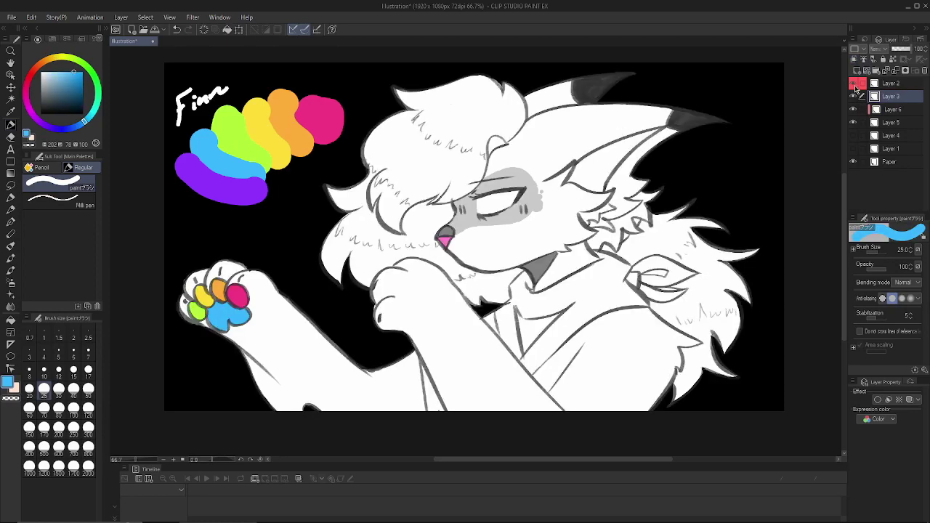
left_click(890, 123)
left_click(854, 136)
left_click_drag(896, 137, 900, 104)
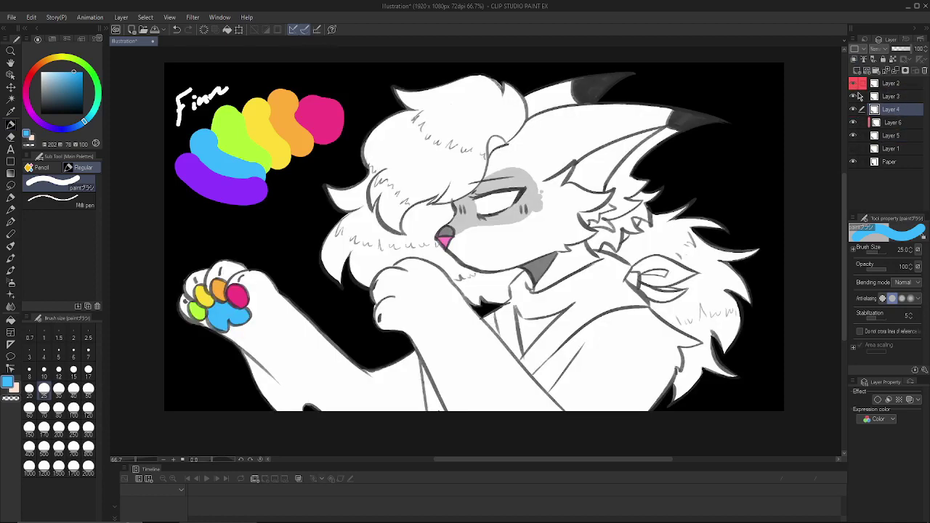
- Paint the iris in blue and pink on a new layer clipped to Layer 4, and merge it into the layer below
left_click(857, 70)
left_click(854, 60)
left_click_drag(478, 200, 501, 202)
left_click(88, 427)
left_click(237, 294, "alt")
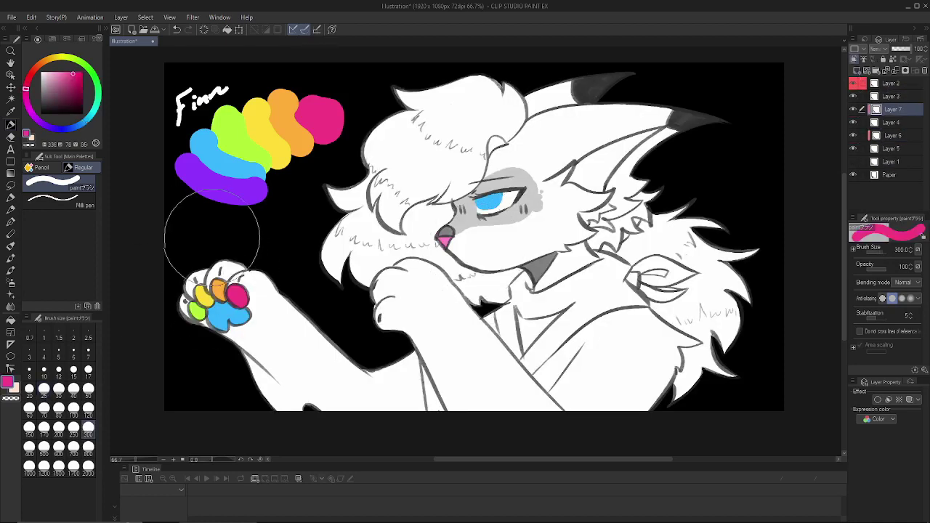
mouse_move(450, 229)
left_mouse_down()
mouse_move(500, 237)
mouse_move(514, 194)
left_mouse_up()
left_click(73, 408)
left_click(895, 71)
- Fill the remaining white of the eye with the palette's blue on Layer 6 at brush size 30, touching up the surrounding grey
left_click(892, 123)
left_click(852, 122)
left_click(853, 122)
left_click(250, 178, "alt")
left_click(58, 388)
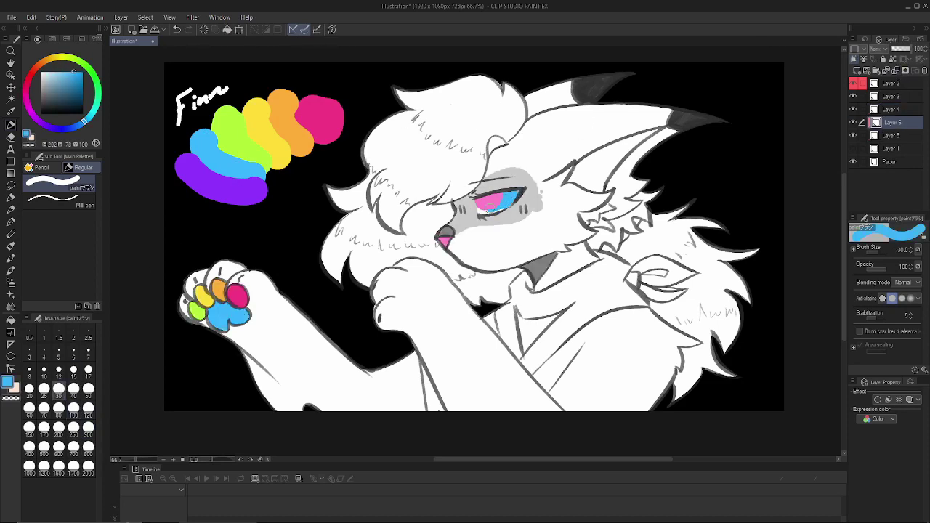
left_click(467, 218, "alt")
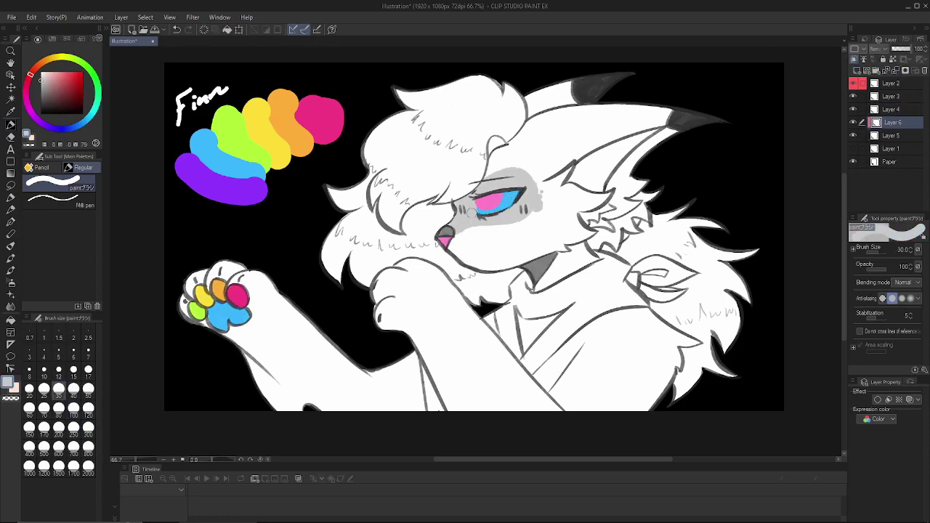
left_click(511, 206, "alt")
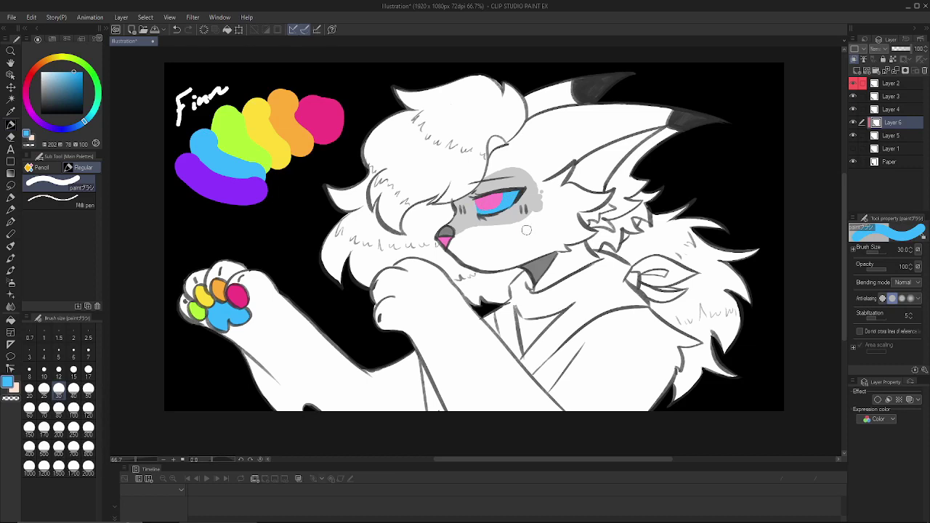
- Paint the two small gaps in the fur behind the cheek purple, and the top hair section magenta with brush sizes 12 and 40
left_click(239, 183, "alt")
left_click(59, 370)
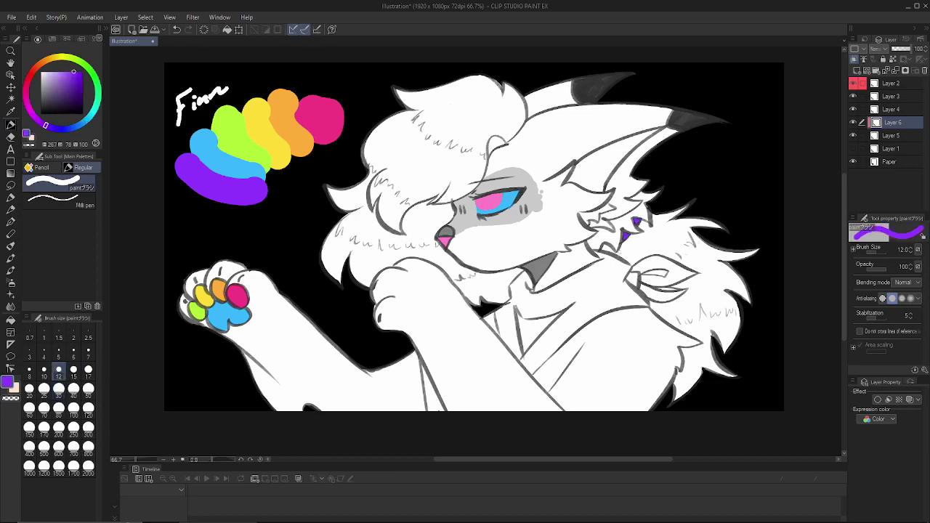
left_click(321, 120, "alt")
mouse_move(415, 109)
left_mouse_down()
mouse_move(428, 129)
mouse_move(485, 159)
mouse_move(523, 91)
mouse_move(483, 76)
mouse_move(509, 117)
mouse_move(490, 142)
mouse_move(430, 120)
left_mouse_up()
left_click(74, 388)
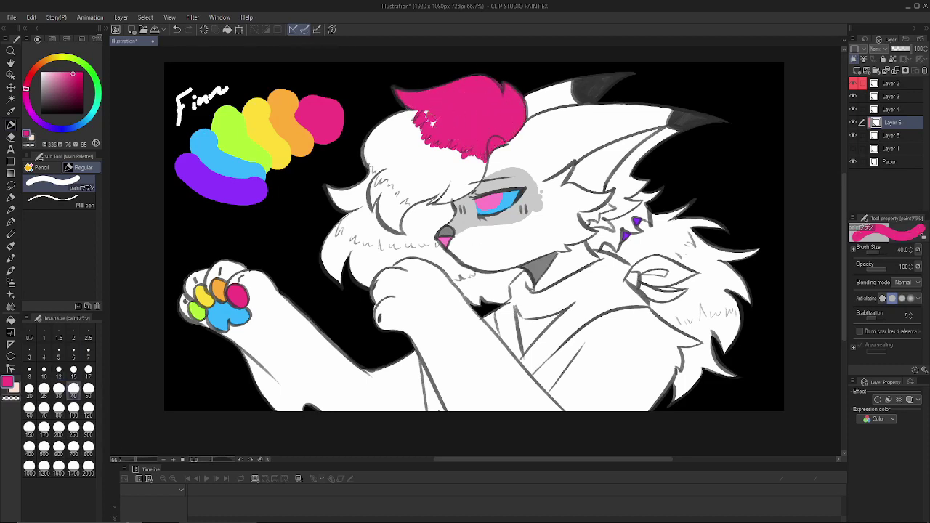
- Paint the second hair section orange, and refine its jagged border with the magenta section at brush size 12
left_click(287, 130, "alt")
mouse_move(374, 117)
left_mouse_down()
mouse_move(396, 153)
mouse_move(436, 178)
mouse_move(472, 174)
mouse_move(439, 195)
mouse_move(388, 185)
mouse_move(404, 116)
mouse_move(478, 172)
left_mouse_up()
left_click(59, 370)
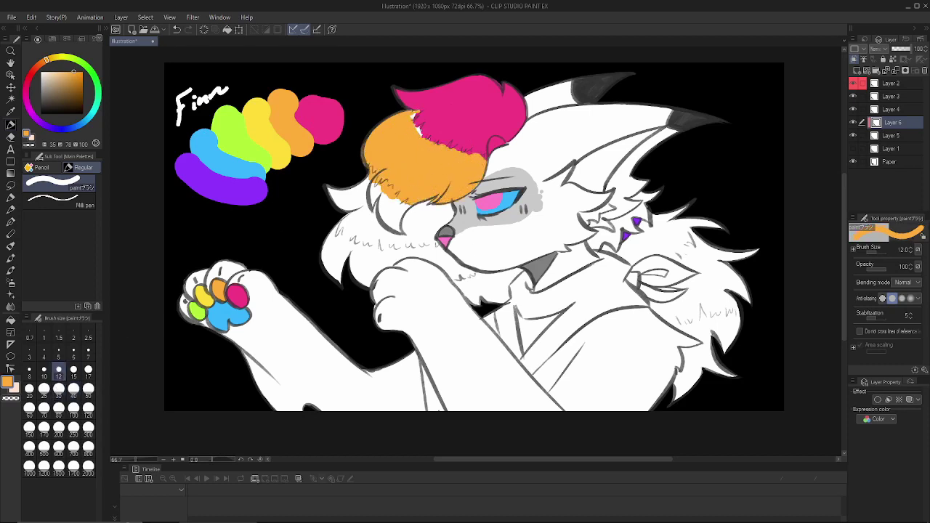
left_click(457, 106, "alt")
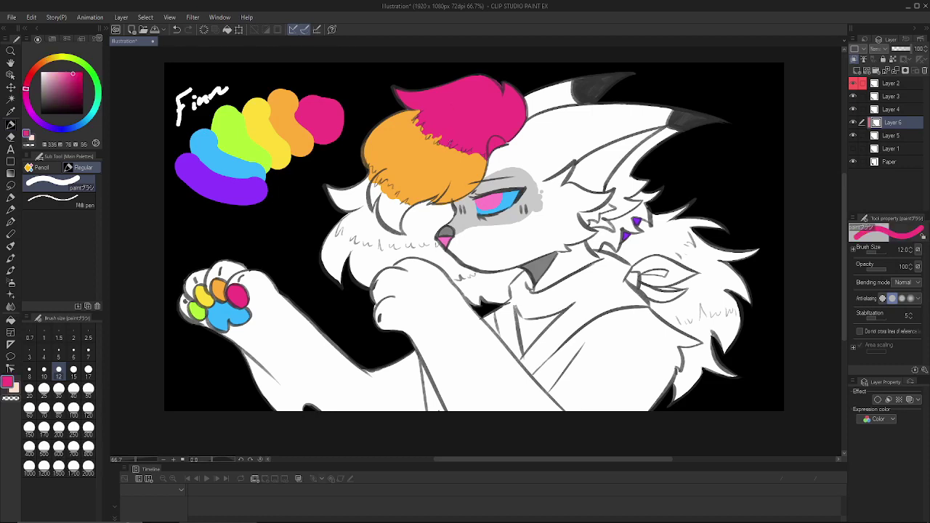
- Paint the third hair section yellow with jagged edges, using brush sizes 12 and 40
left_click(260, 125, "alt")
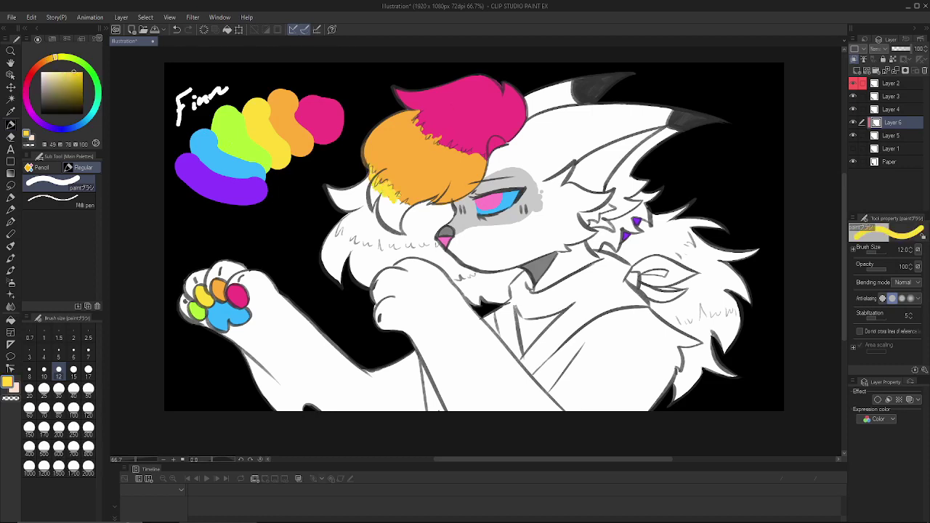
mouse_move(338, 216)
left_mouse_down()
mouse_move(353, 244)
mouse_move(414, 247)
left_mouse_up()
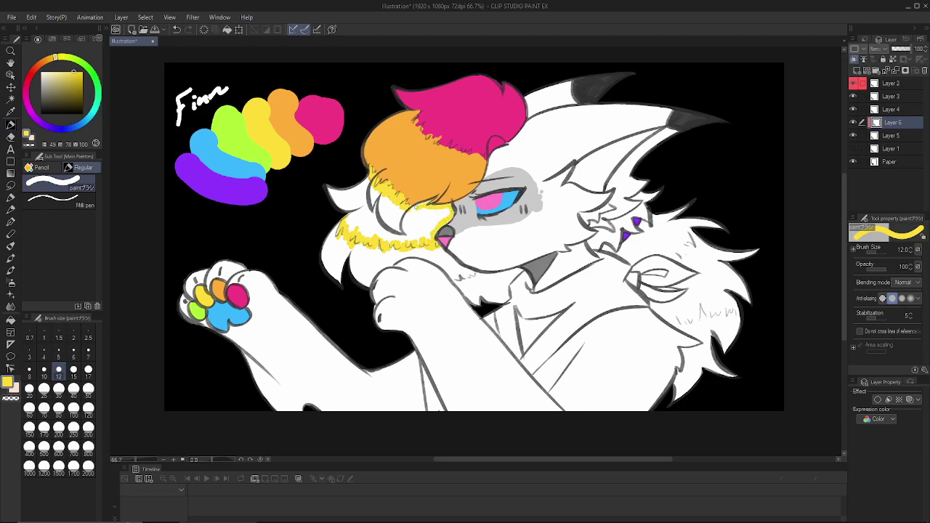
left_click(73, 388)
mouse_move(333, 190)
left_mouse_down()
mouse_move(367, 214)
mouse_move(414, 217)
mouse_move(425, 234)
mouse_move(384, 223)
left_mouse_up()
- Paint the lower hair section lime green below the yellow, down to the fist and under the muzzle
mouse_move(326, 242)
left_mouse_down()
mouse_move(366, 280)
mouse_move(357, 252)
left_mouse_up()
left_click_drag(444, 255, 457, 273)
left_click(59, 369)
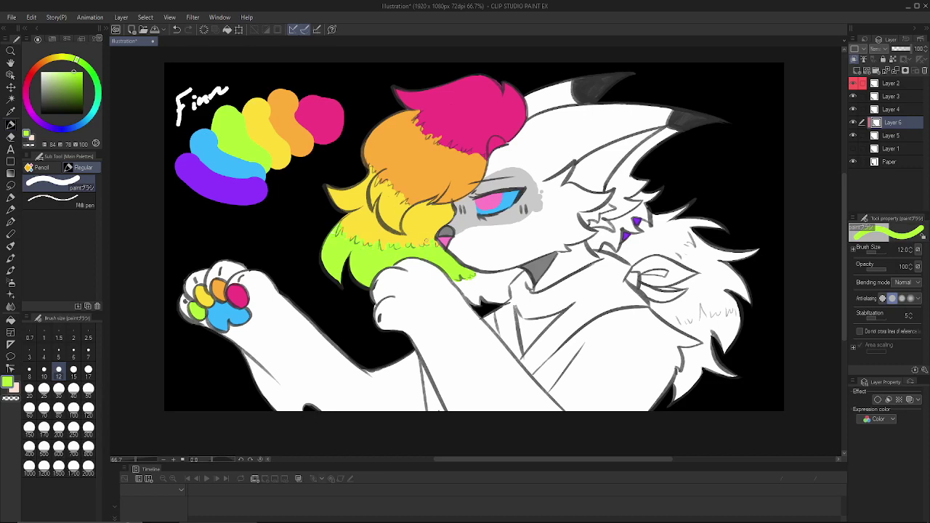
- Paint the hair under the chin and the fur tufts behind the cheek blue, refining the border with the green section
left_click(223, 158, "alt")
left_click_drag(454, 281, 477, 303)
mouse_move(492, 299)
left_mouse_down()
mouse_move(507, 283)
mouse_move(483, 277)
mouse_move(503, 278)
left_mouse_up()
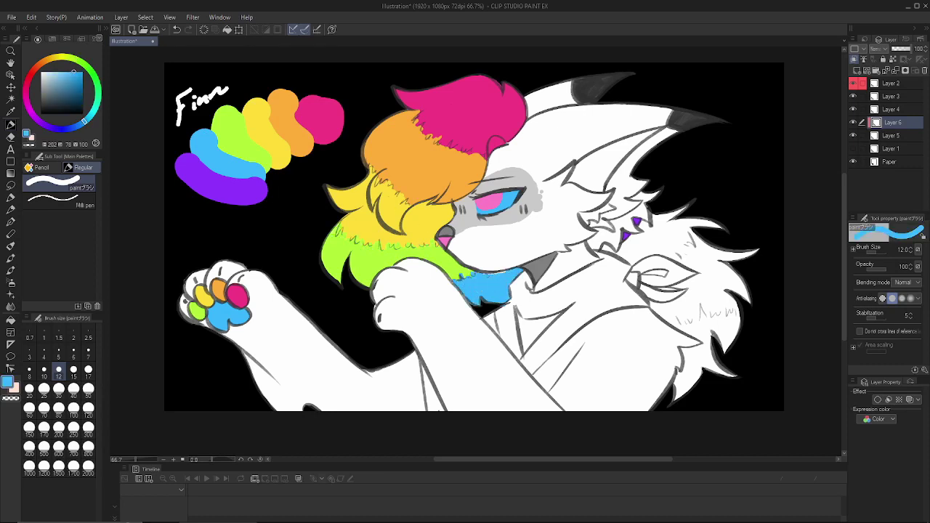
left_click(472, 273, "alt")
left_click(499, 278, "alt")
left_click_drag(611, 229, 589, 246)
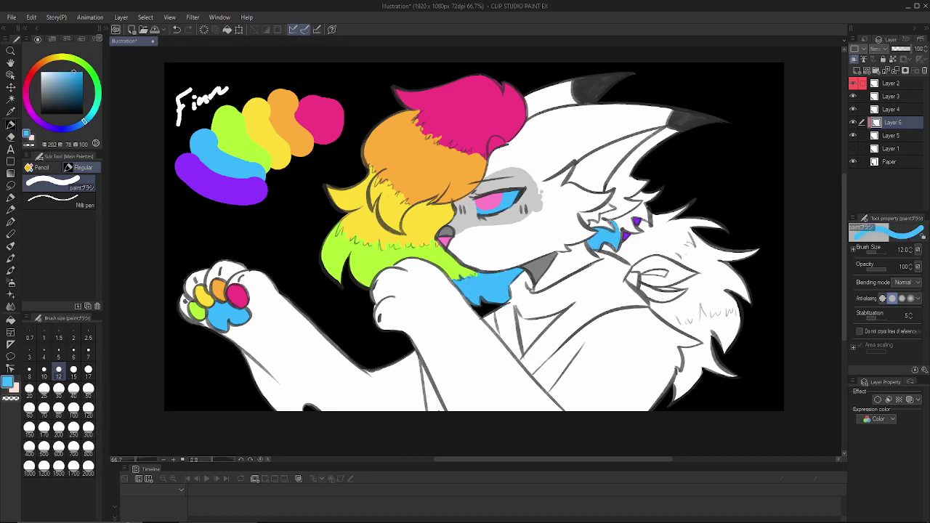
left_click_drag(624, 217, 646, 208)
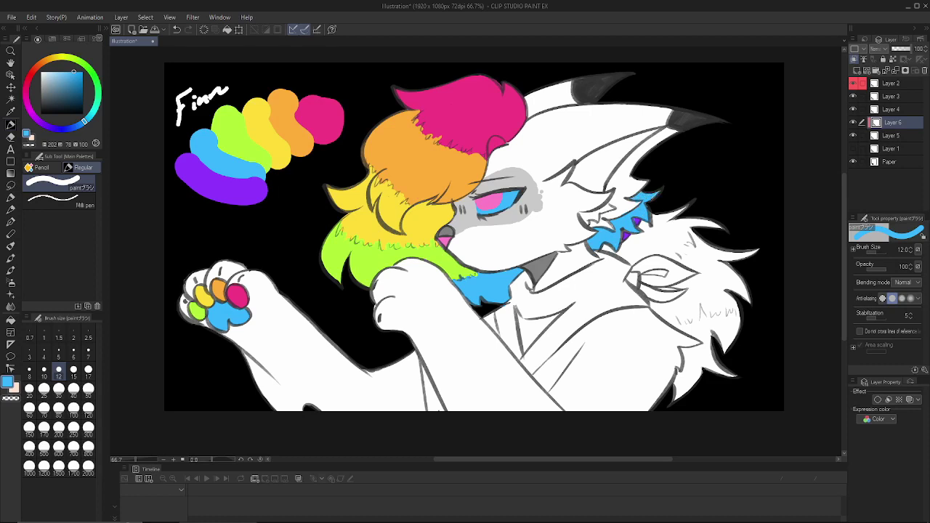
- Outline the bandana and its knot in purple at brush size 12, and fill them in at size 30
left_click(45, 125)
mouse_move(519, 276)
left_mouse_down()
mouse_move(498, 327)
mouse_move(549, 390)
mouse_move(606, 312)
mouse_move(649, 303)
left_mouse_up()
mouse_move(529, 297)
left_mouse_down()
mouse_move(602, 260)
mouse_move(690, 269)
mouse_move(641, 303)
left_mouse_up()
left_click(59, 389)
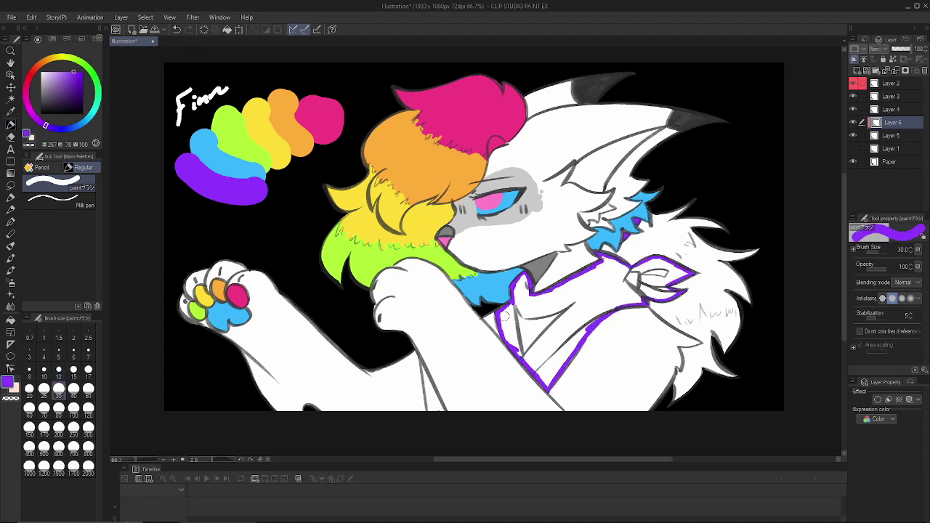
mouse_move(508, 305)
left_mouse_down()
mouse_move(538, 335)
mouse_move(573, 287)
mouse_move(595, 319)
mouse_move(632, 279)
mouse_move(672, 281)
mouse_move(663, 265)
mouse_move(599, 269)
mouse_move(543, 298)
mouse_move(572, 349)
left_mouse_up()
left_click(464, 220, "alt")
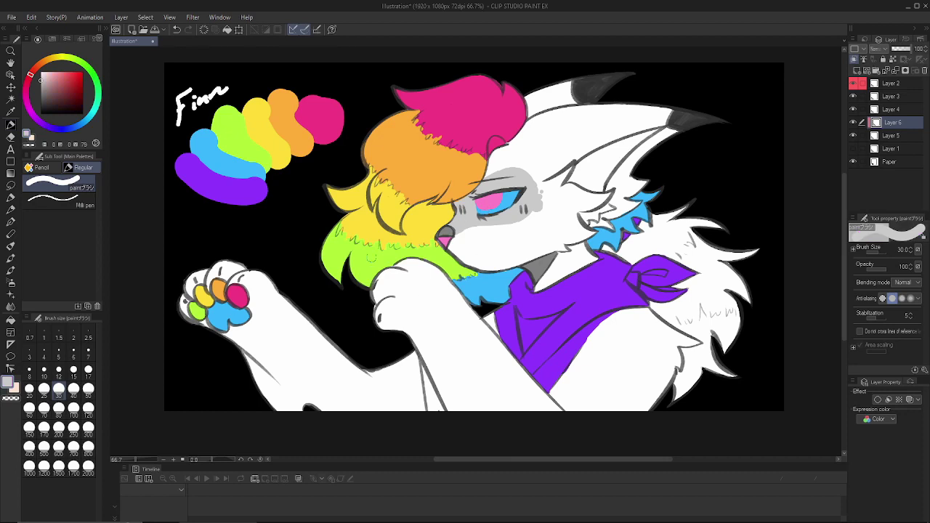
mouse_move(425, 371)
left_mouse_down()
mouse_move(454, 373)
mouse_move(537, 268)
mouse_move(438, 390)
mouse_move(442, 419)
mouse_move(362, 362)
mouse_move(420, 377)
left_mouse_up()
left_click(177, 30)
- Paint the far ear and the torso area behind the arms the neck's darker grey, cleaning the edges with white and magenta
left_click(537, 270, "alt")
mouse_move(527, 100)
left_mouse_down()
mouse_move(600, 74)
mouse_move(533, 109)
mouse_move(556, 102)
left_mouse_up()
left_click(546, 117, "alt")
left_click(522, 119, "alt")
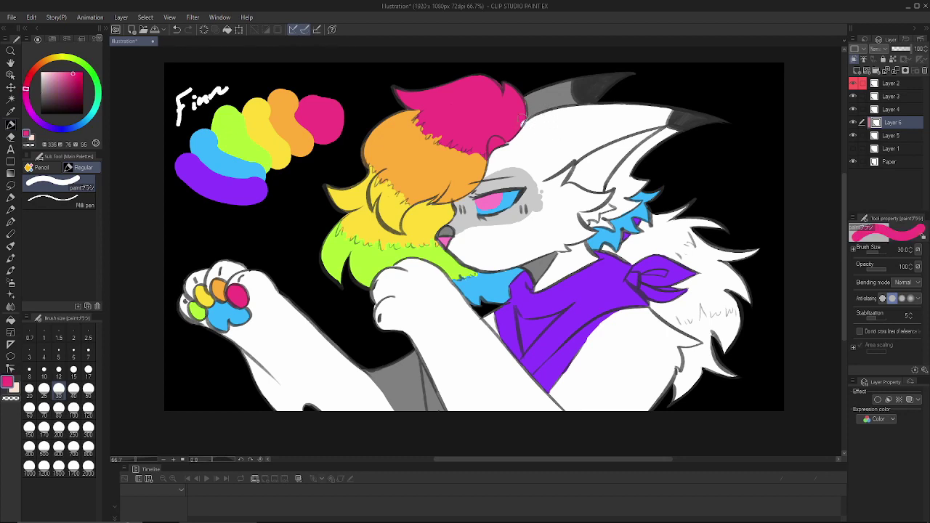
- Paint the inner ear and the fur tuft below it with the eye's pink at brush size 12
left_click(488, 194, "alt")
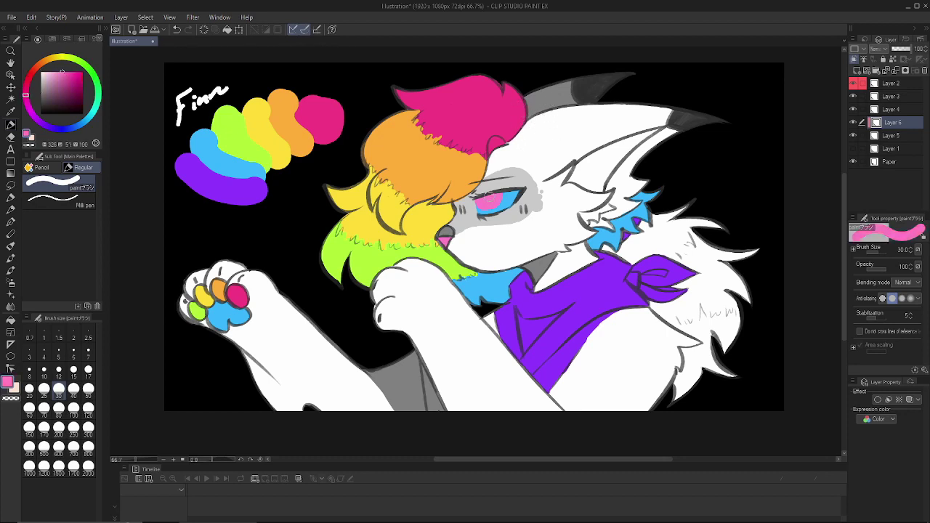
left_click(59, 369)
mouse_move(568, 178)
left_mouse_down()
mouse_move(592, 155)
mouse_move(643, 134)
mouse_move(600, 193)
mouse_move(603, 155)
mouse_move(626, 145)
left_mouse_up()
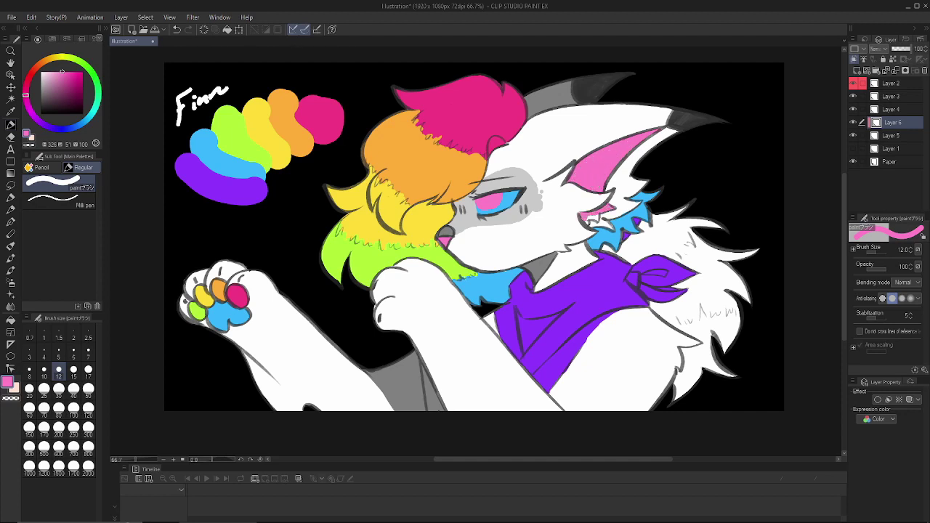
- Switch to Spotify, look through My Playlist #43, and return to the illustration in Clip Studio Paint
left_click(570, 516)
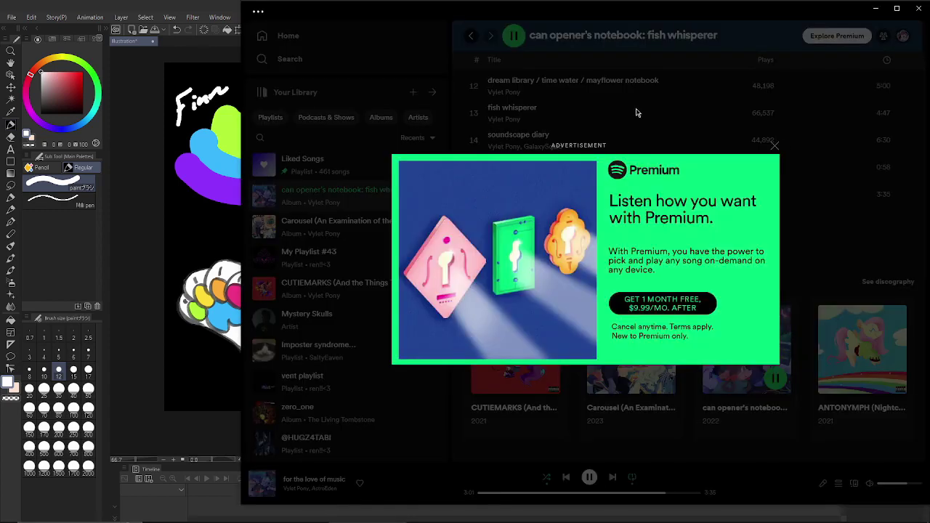
left_click(312, 258)
scroll(778, 317, "down", 3)
left_click(475, 239)
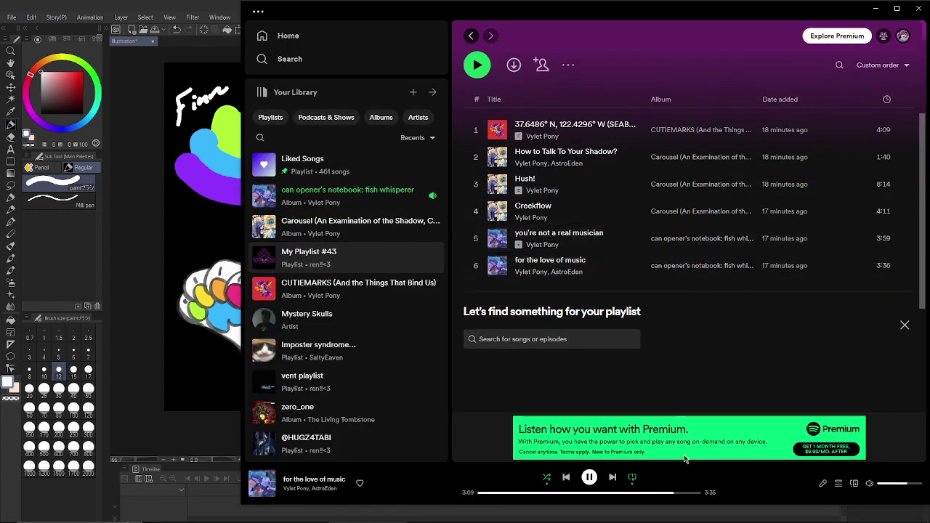
left_click(142, 424)
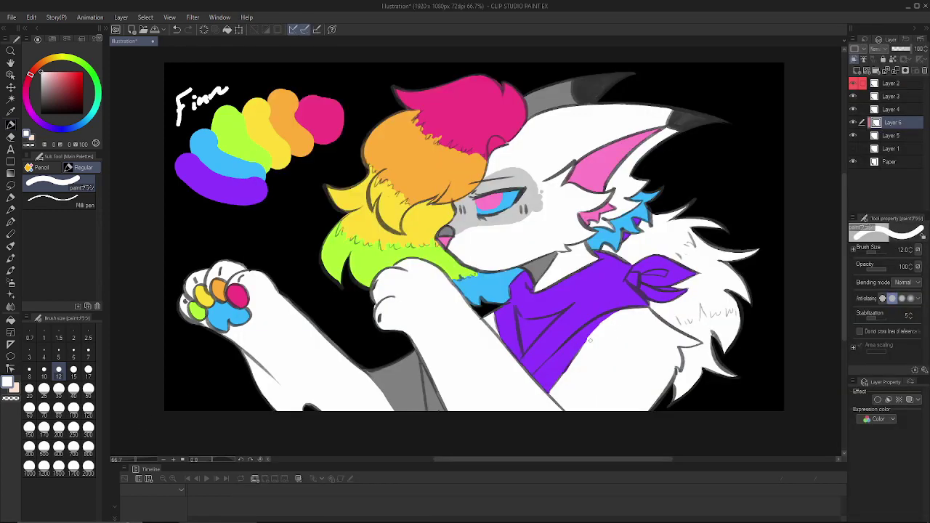
- Paint the upper section of the back fur magenta with a jagged lower edge, using brush sizes 12 and 40
left_click(501, 113, "alt")
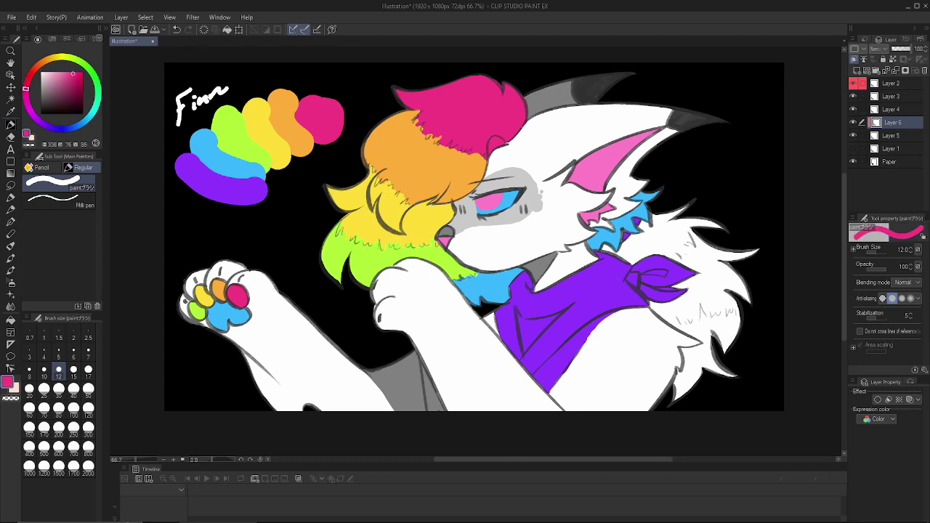
left_click_drag(674, 255, 698, 236)
left_click_drag(678, 257, 676, 260)
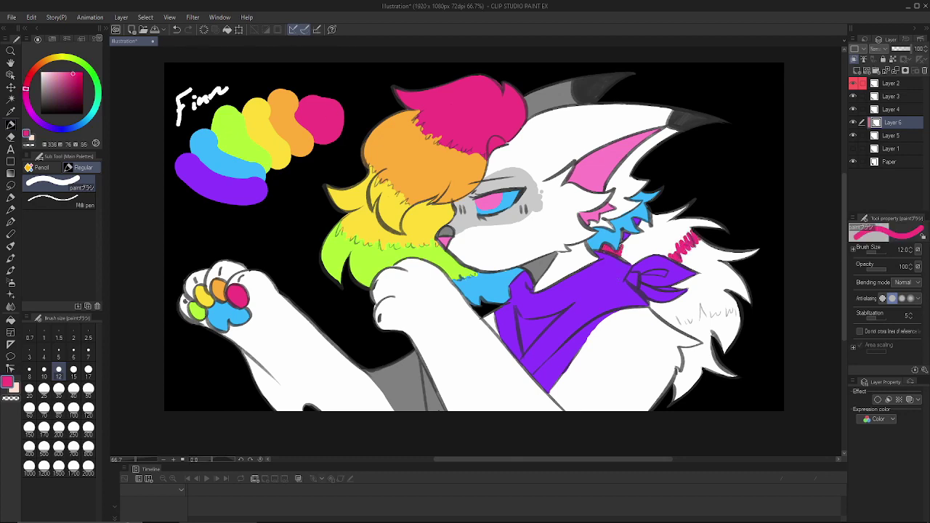
left_click_drag(660, 214, 650, 231)
mouse_move(620, 254)
left_mouse_down()
mouse_move(635, 260)
mouse_move(716, 222)
mouse_move(639, 248)
mouse_move(696, 251)
mouse_move(759, 238)
left_mouse_up()
left_click(73, 388)
- Paint the middle section of the back fur orange, and refine its edge against the magenta at brush size 12
left_click(461, 170, "alt")
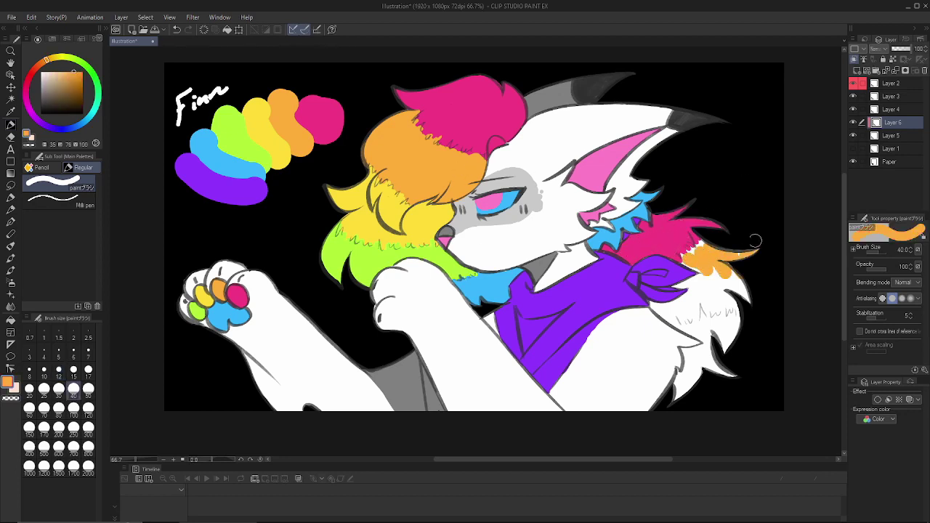
mouse_move(658, 313)
left_mouse_down()
mouse_move(682, 308)
mouse_move(715, 270)
mouse_move(751, 310)
left_mouse_up()
left_click(58, 370)
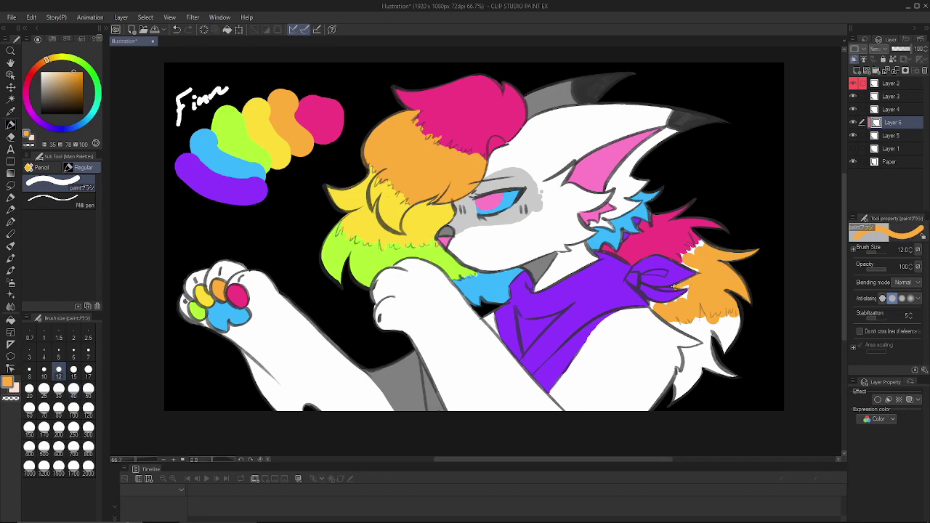
left_click_drag(681, 258, 695, 243)
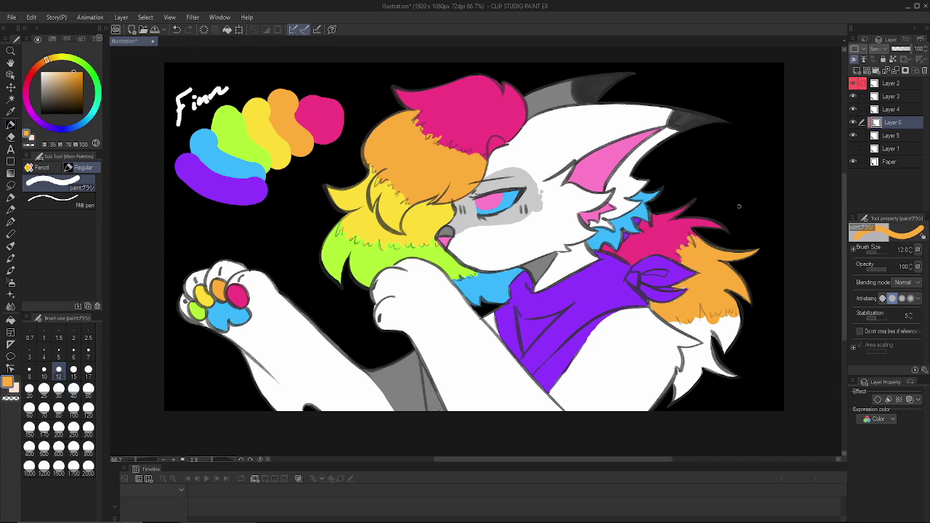
- Paint the lower section of the back fur yellow, blending its jagged border with orange strokes
left_click(662, 264, "alt")
mouse_move(671, 289)
left_mouse_down()
mouse_move(695, 324)
mouse_move(681, 329)
mouse_move(731, 322)
mouse_move(704, 343)
mouse_move(728, 373)
mouse_move(696, 379)
mouse_move(676, 398)
left_mouse_up()
left_click(689, 299, "alt")
left_click(421, 220, "alt")
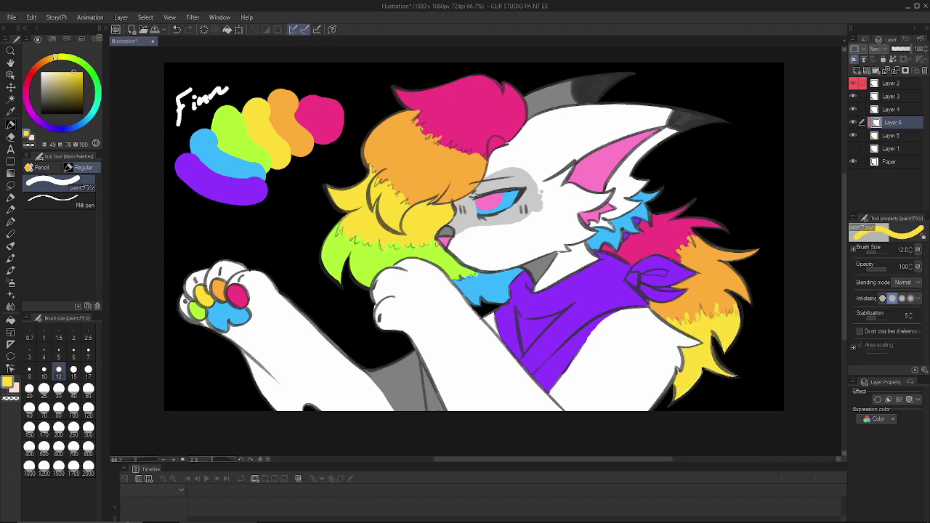
- Fill the triangular fold at the front of the bandana with a darker purple
left_click(47, 126)
mouse_move(517, 313)
left_mouse_down()
mouse_move(524, 349)
mouse_move(555, 315)
mouse_move(523, 321)
mouse_move(537, 335)
left_mouse_up()
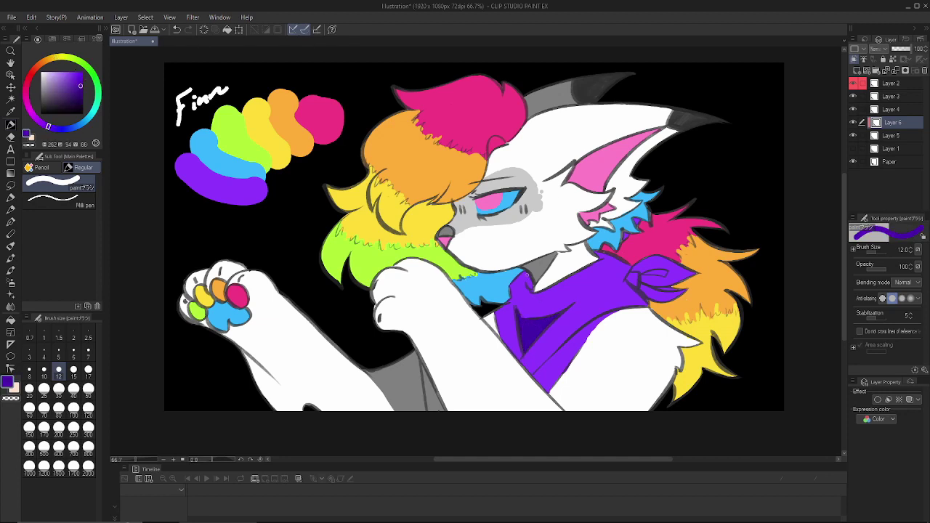
- Add a clipping layer above the line art and recolour the bandana's outlines and folds dark purple, using brush size 40
left_click(893, 95)
key("ctrl+shift+n")
left_click_drag(83, 87, 83, 93)
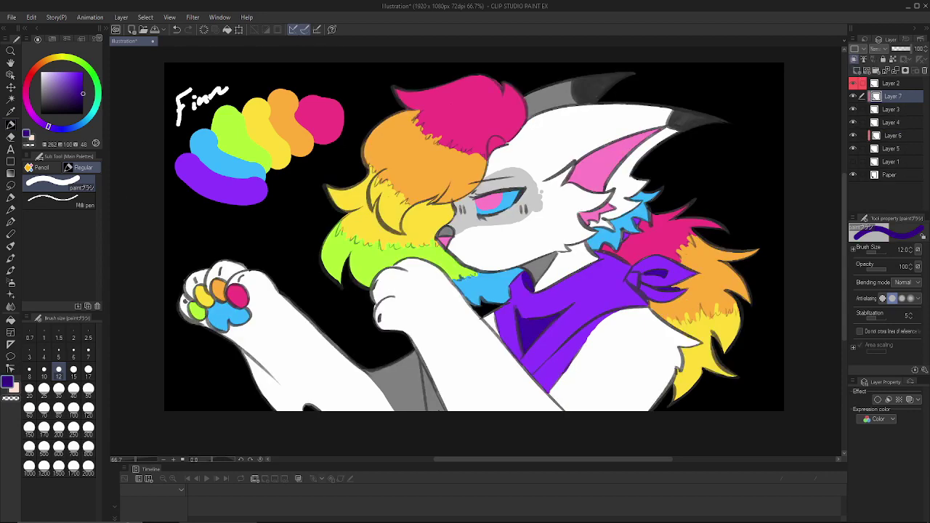
left_click_drag(651, 308, 544, 364)
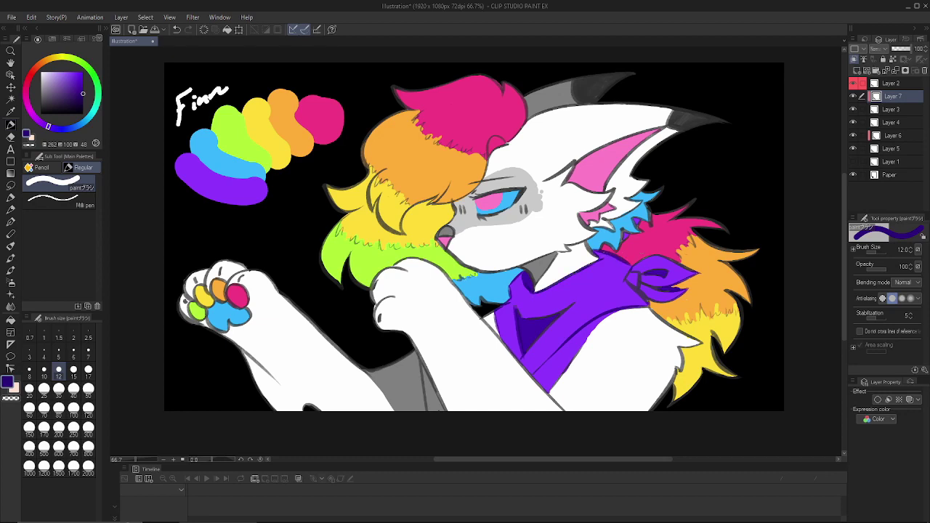
left_click(74, 389)
mouse_move(675, 260)
left_mouse_down()
mouse_move(650, 297)
mouse_move(526, 335)
left_mouse_up()
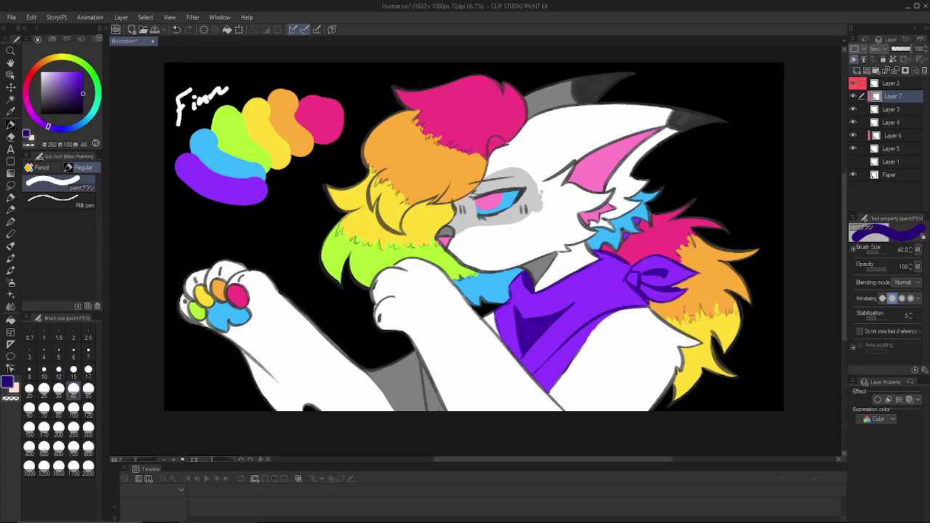
- Recolour the outlines of the blue paw pad and the blue neck fur a deeper blue
left_click(221, 321, "alt")
left_click(81, 80)
left_click(74, 126)
left_click_drag(232, 325, 249, 315)
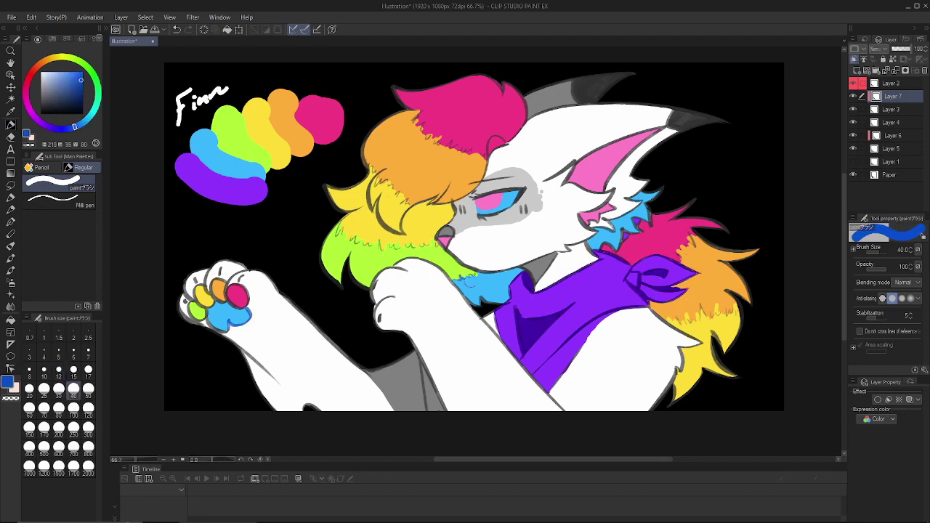
left_click_drag(646, 217, 600, 249)
- At brush size 25, recolour the line art of the magenta and orange hair sections and matching toe pads in darker magenta and orange
left_click(44, 390)
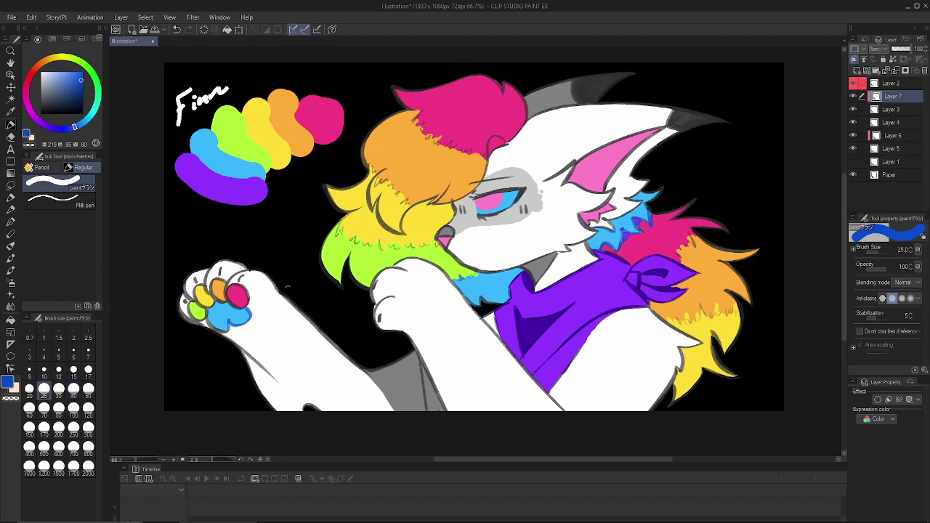
left_click(248, 303, "alt")
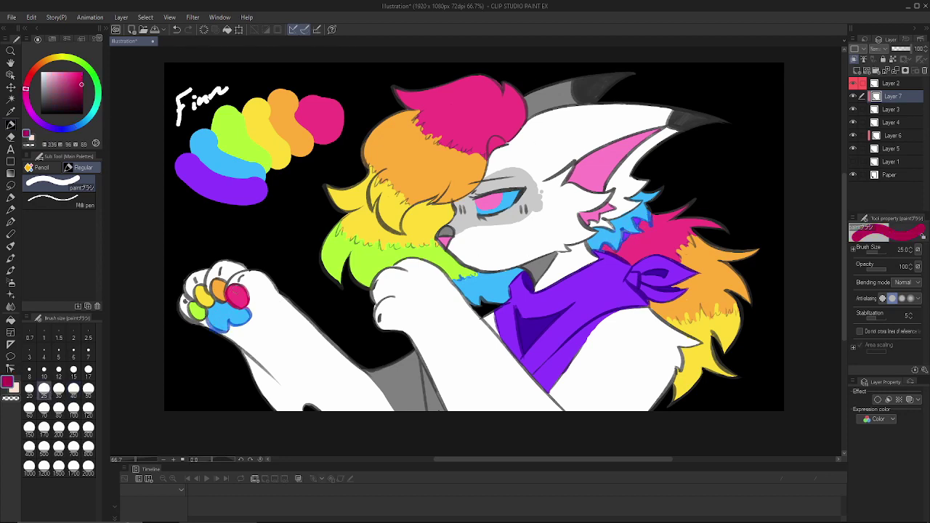
left_click(476, 165, "alt")
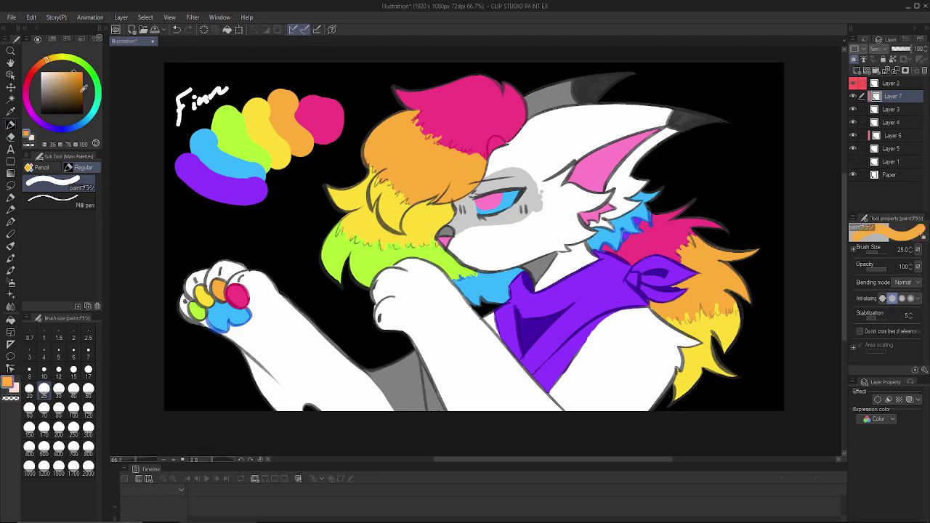
left_click(81, 80)
left_click(41, 63)
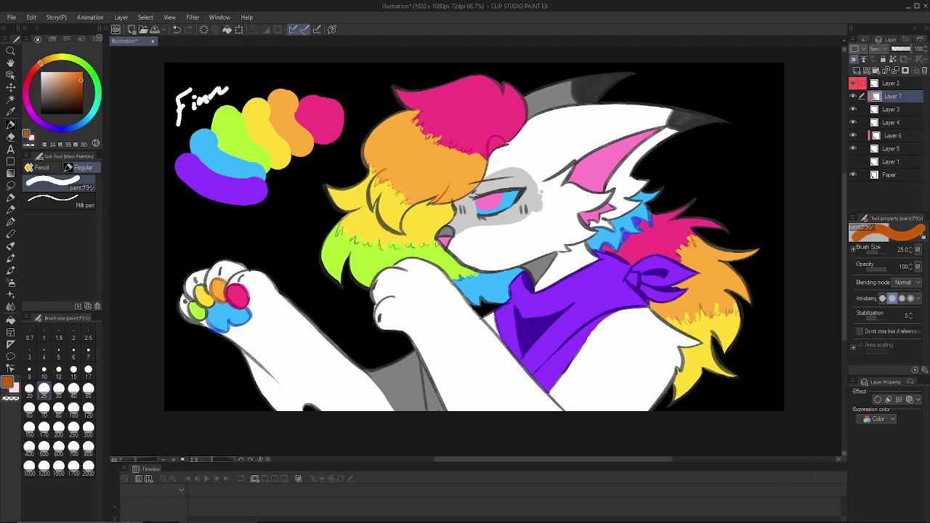
- Recolour the strand lines in the yellow hair orange, and the lines around the green hair and toe pad darker green
left_click(204, 296, "alt")
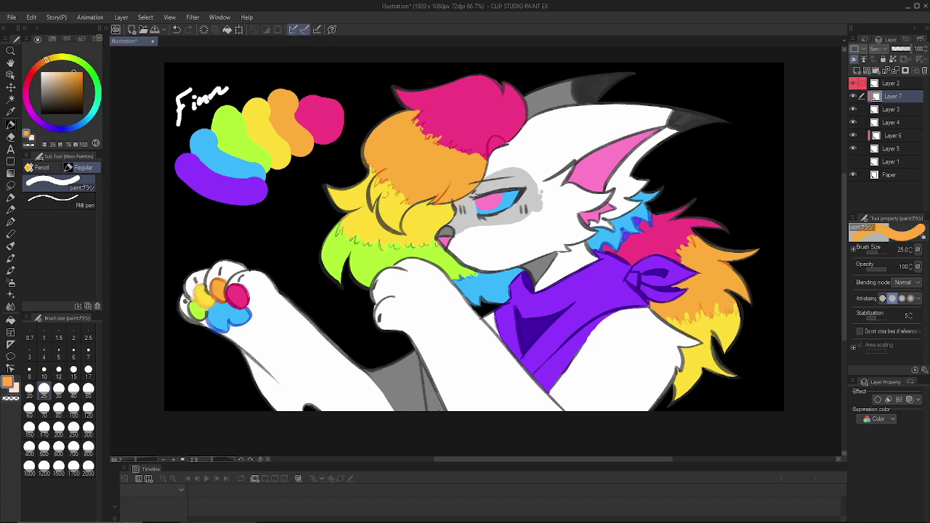
mouse_move(373, 178)
left_mouse_down()
mouse_move(379, 214)
mouse_move(401, 216)
left_mouse_up()
left_click_drag(338, 222, 356, 249)
left_click_drag(379, 240, 392, 248)
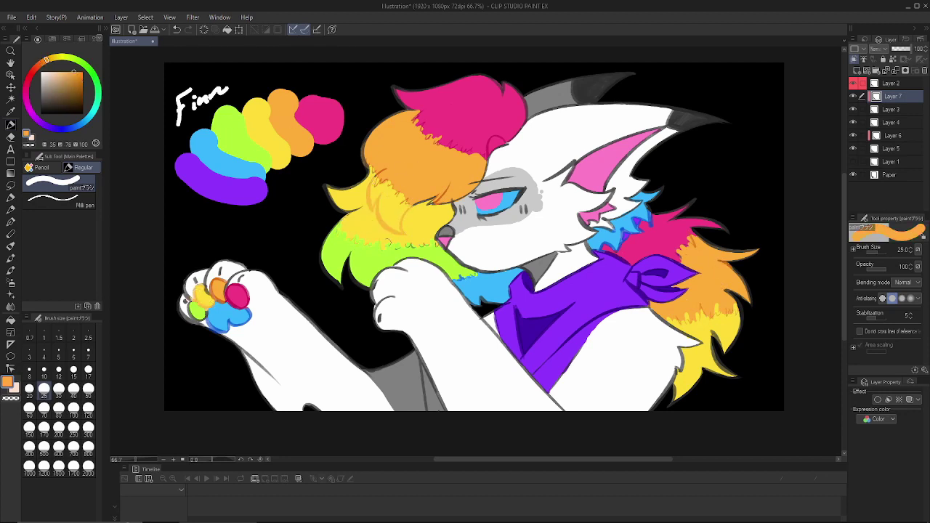
left_click(193, 311, "alt")
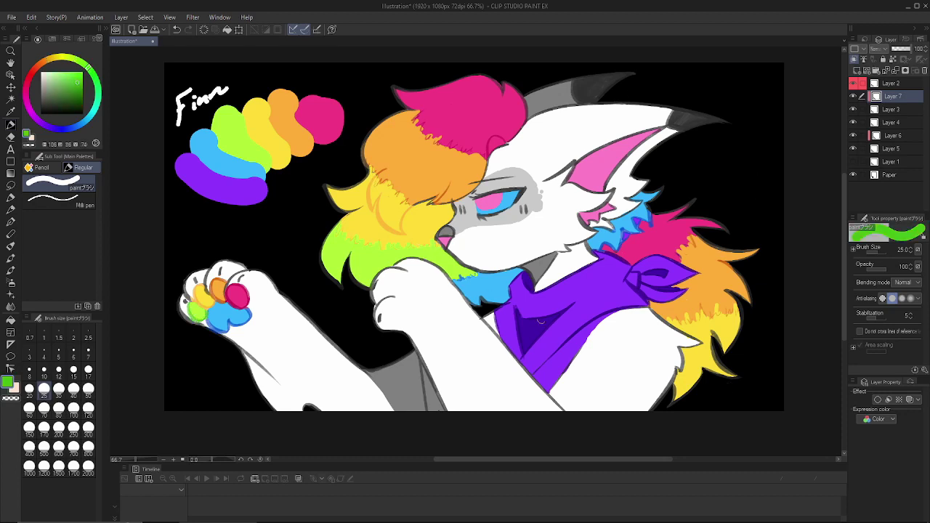
- Recolour the inner fur lines light grey, the facial marking lines mid grey and the eye and mouth lines magenta, and merge the recoloured lines
left_click(529, 189, "alt")
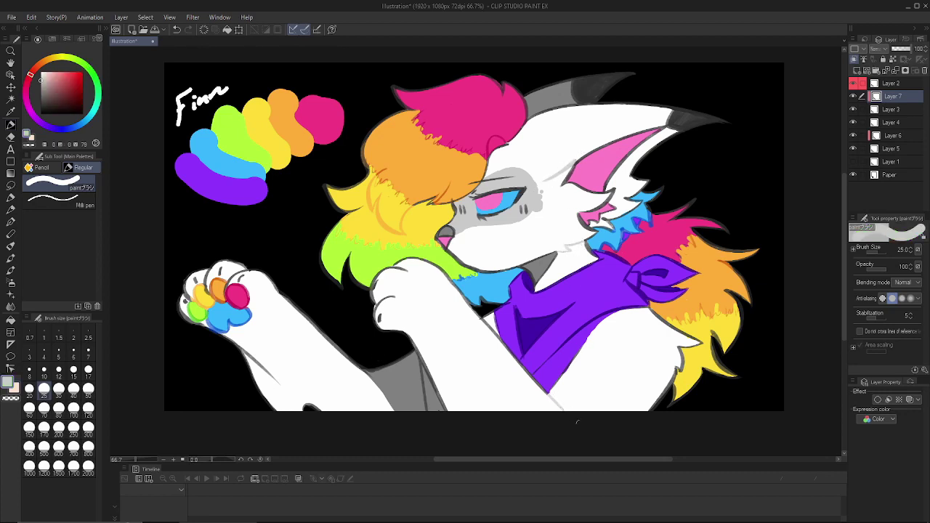
left_click_drag(240, 347, 281, 385)
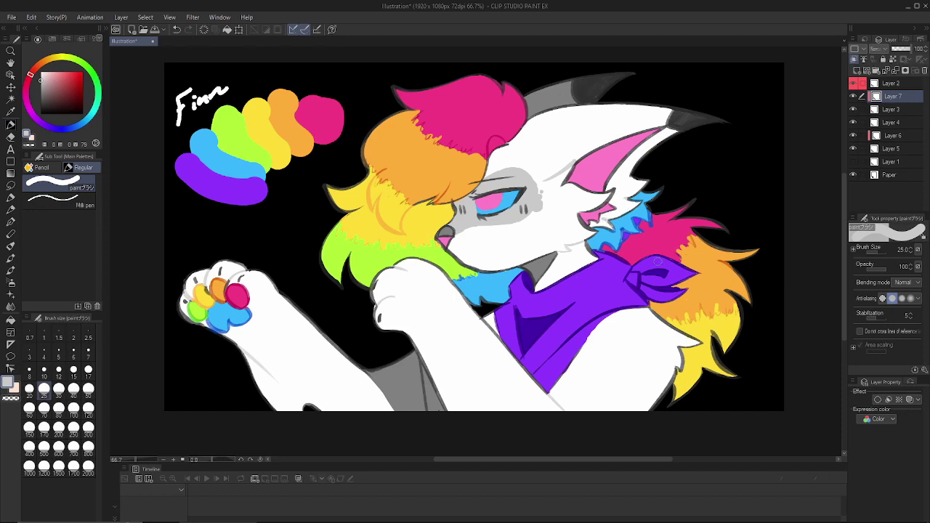
left_click(469, 222, "alt")
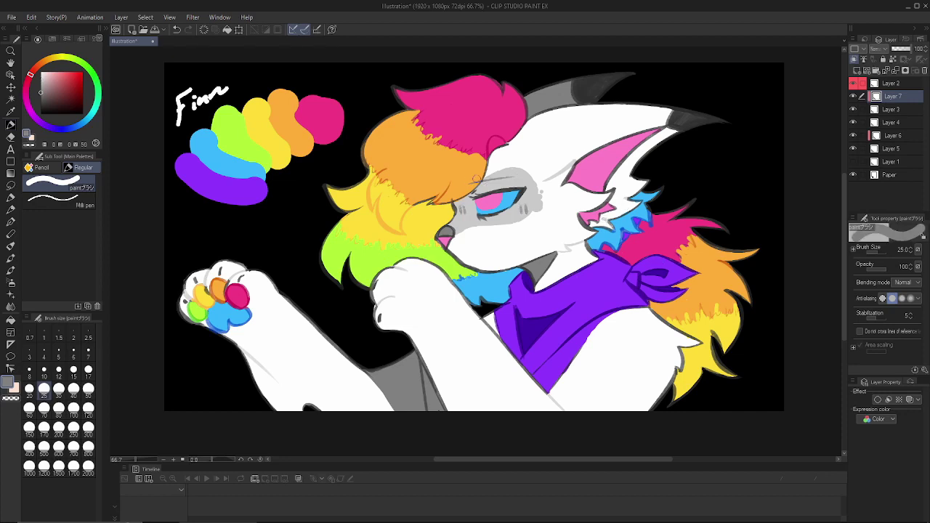
left_click(600, 164, "alt")
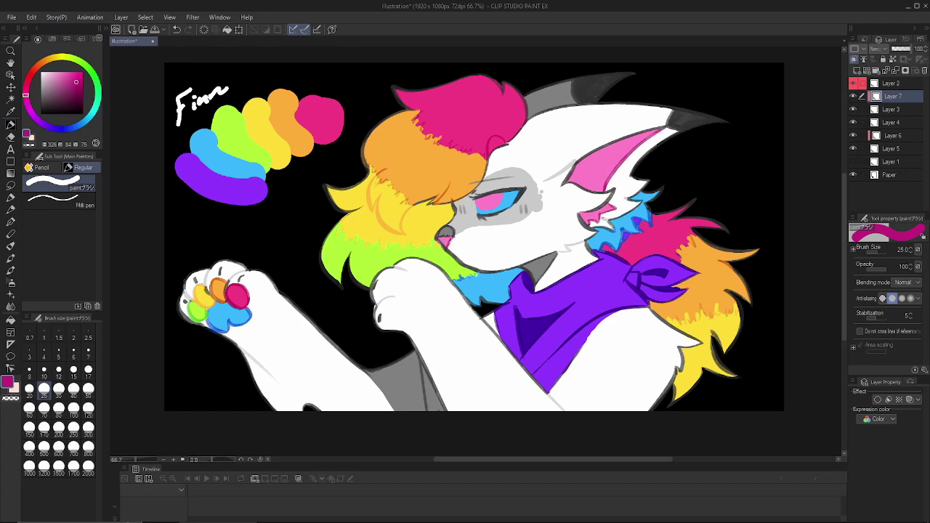
left_click(903, 71)
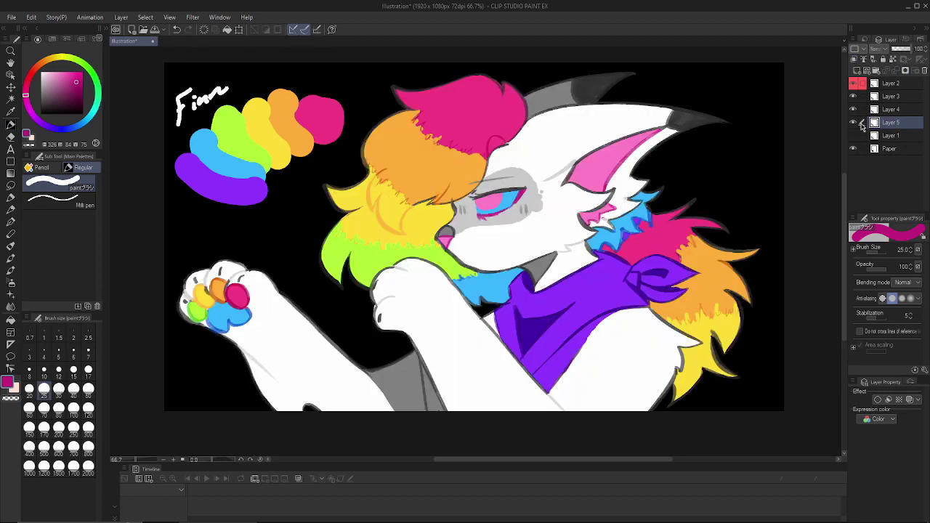
- Add a clipping layer above the base layer and paint the fur area around the small pink ear tuft grey at brush size 10
left_click(541, 269, "alt")
left_click(857, 70)
left_click(854, 59)
left_click(45, 371)
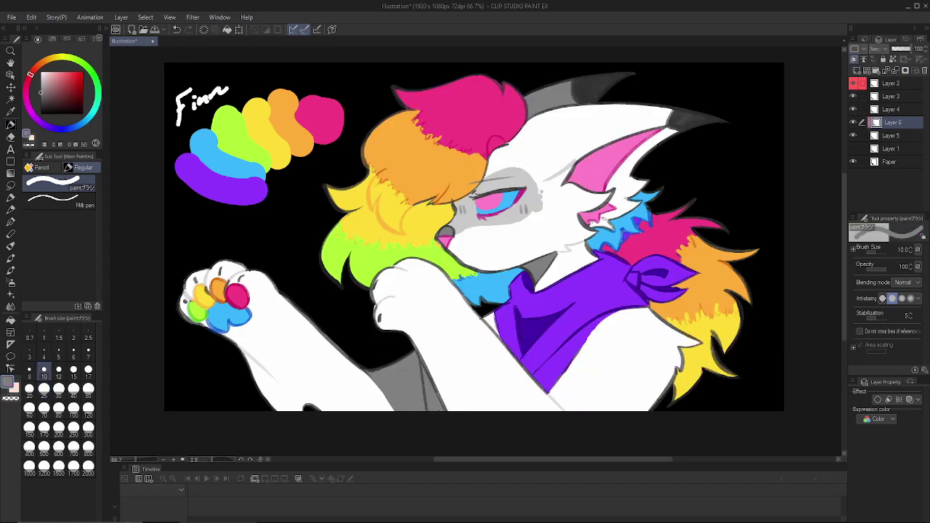
mouse_move(602, 215)
left_mouse_down()
mouse_move(632, 205)
mouse_move(614, 183)
left_mouse_up()
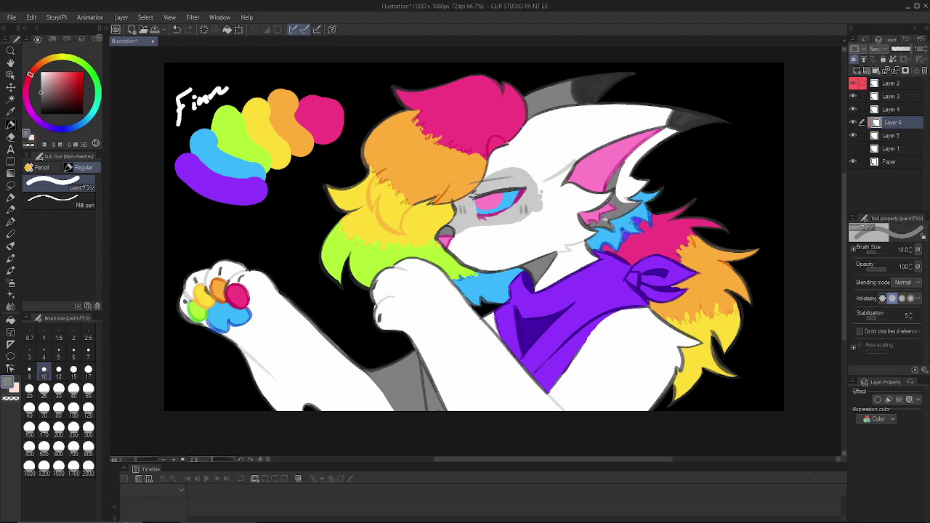
left_click(629, 171, "alt")
left_click_drag(624, 162, 618, 183)
left_click(625, 206, "alt")
- Consolidate the stack by merging the clipped colour layers into the layers beneath them
left_click(878, 95)
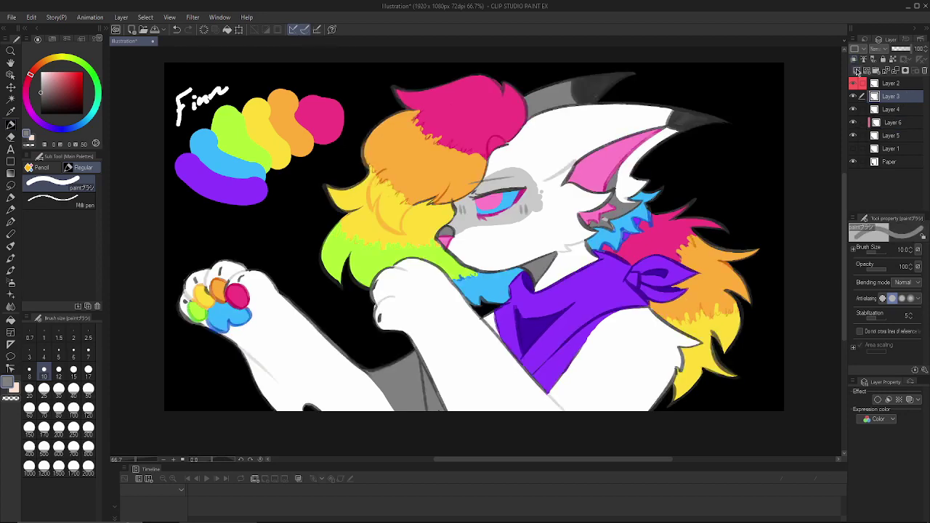
left_click(857, 71)
left_click(854, 59)
left_click(891, 123)
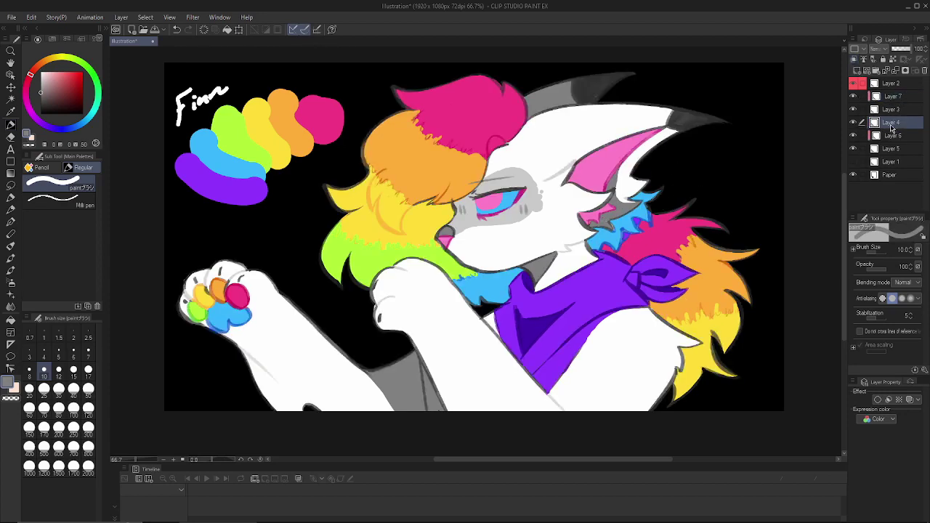
left_click(893, 136)
left_click(895, 70)
left_click(893, 96)
left_click(894, 70)
left_click(853, 96)
left_click(852, 96)
key("ctrl+z")
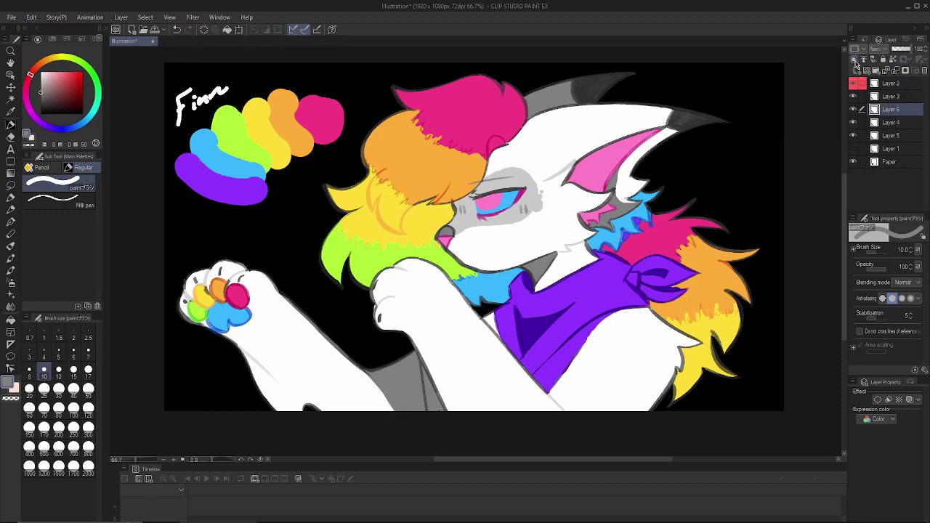
key("ctrl+e")
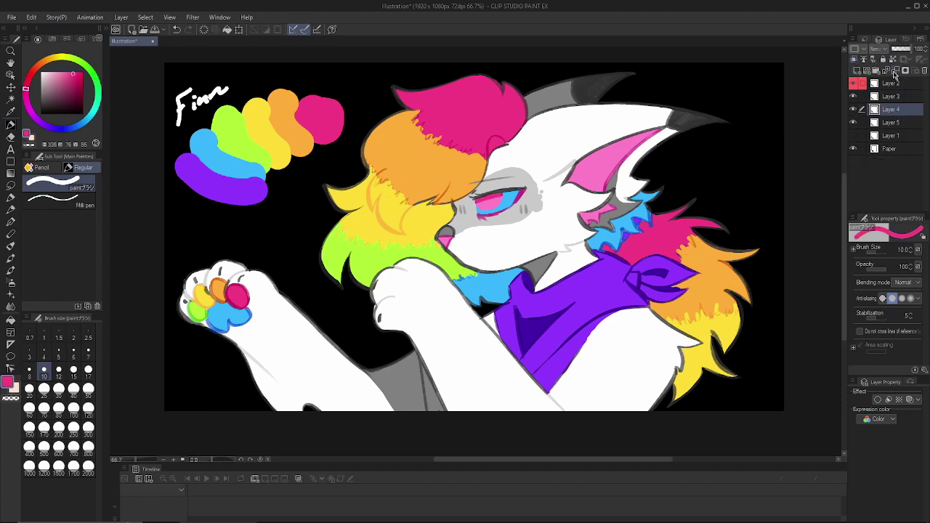
- Paint a white highlight across the eye and soften it with the Soft eraser at size 150
key("x")
mouse_move(476, 201)
left_mouse_down()
mouse_move(509, 205)
mouse_move(518, 191)
left_mouse_up()
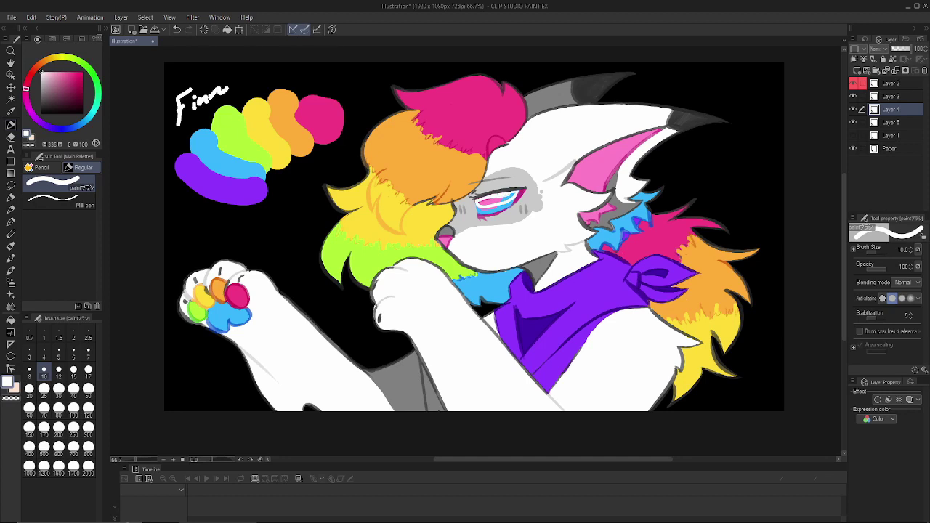
key("e")
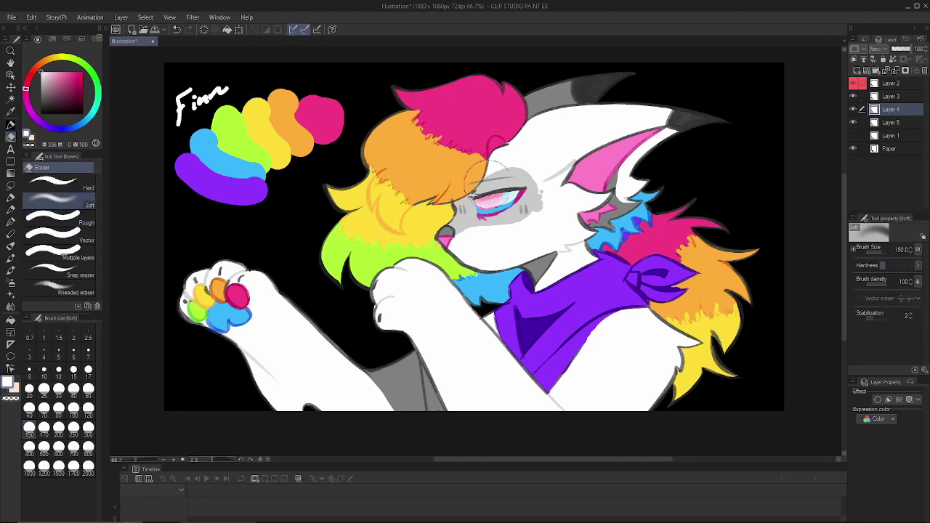
- Set the eye highlight layer to an additive blending mode, nudge the highlight into place and reduce its opacity to 30%
left_click_drag(906, 49, 901, 49)
left_click(878, 49)
left_click(881, 161)
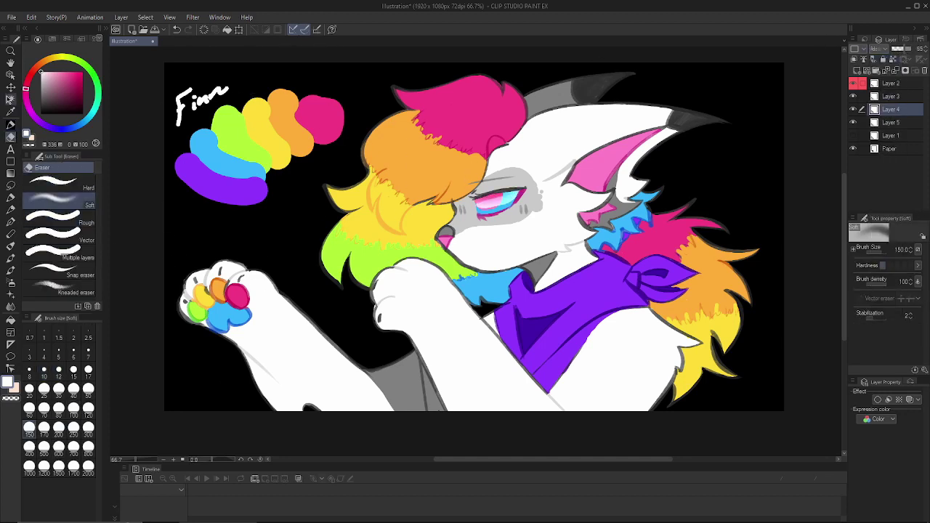
left_click(11, 87)
left_click_drag(559, 227, 563, 231)
left_click(10, 137)
left_click_drag(903, 49, 900, 49)
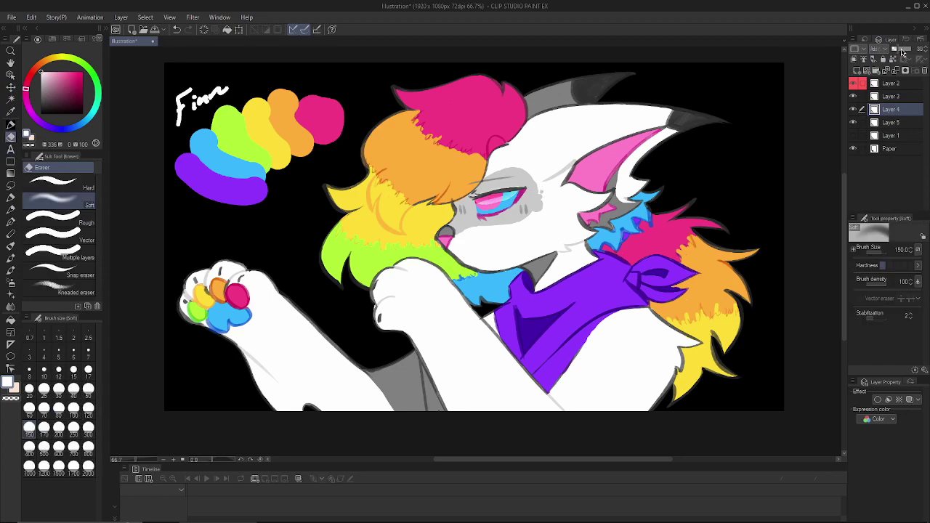
- Merge the eye highlight, line art and colour layers into a single artwork layer
left_click(895, 70)
left_click(853, 109)
left_click(853, 109)
left_click(892, 98)
left_click(895, 70)
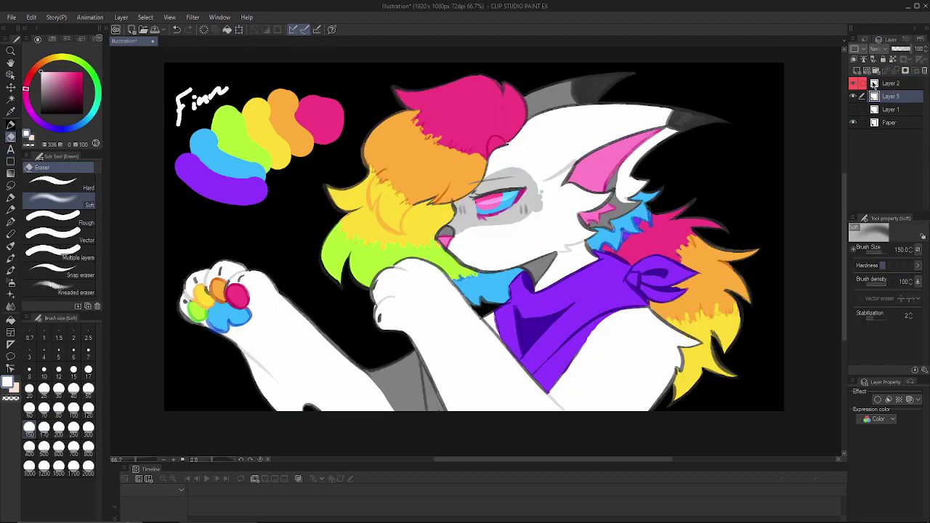
- Clip the cleared palette layer to the artwork, fill it with a dark teal rectangle and set it to Multiply at 83% opacity
left_click(879, 84)
key("u")
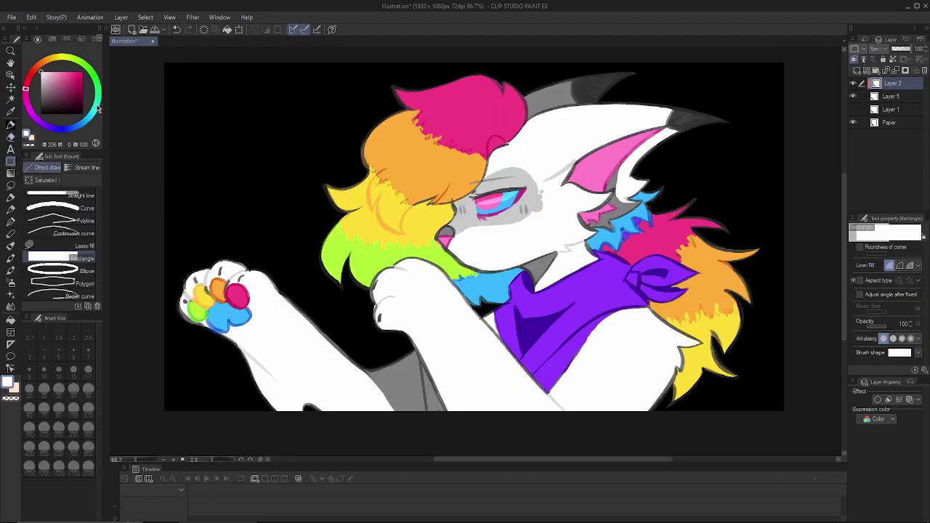
left_click(97, 106)
left_click(53, 98)
left_click_drag(161, 63, 784, 455)
left_click(878, 49)
left_click(883, 78)
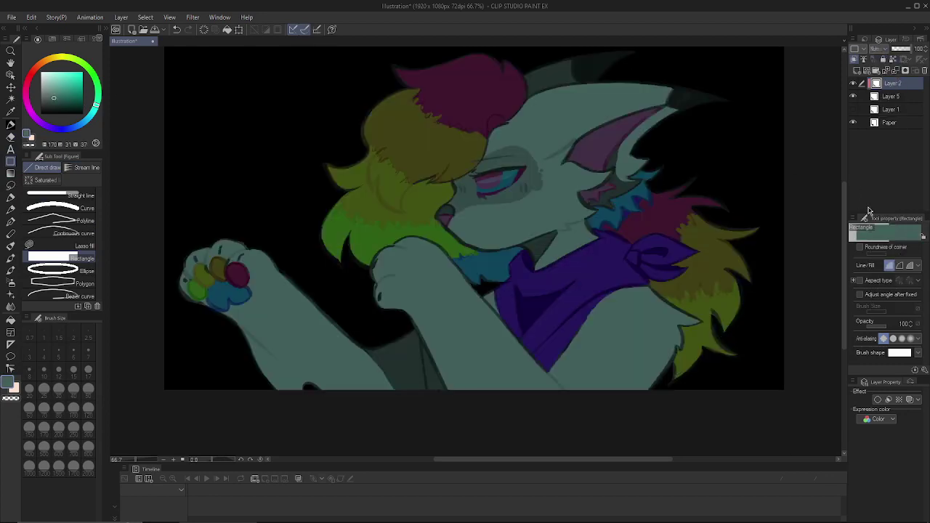
left_click(907, 49)
- Erase broad lit areas from the Multiply shadow on the raised arm, hair top, head and back fur with the size 150 Soft eraser
left_click(11, 136)
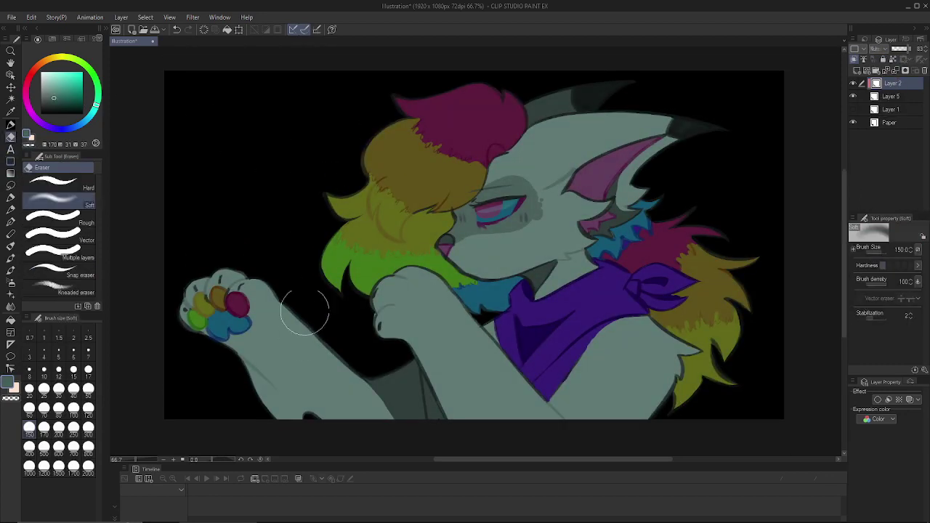
left_click_drag(284, 288, 341, 363)
left_click_drag(407, 94, 494, 81)
mouse_move(534, 108)
left_mouse_down()
mouse_move(577, 91)
mouse_move(679, 125)
left_mouse_up()
mouse_move(626, 239)
left_mouse_down()
mouse_move(731, 228)
mouse_move(661, 349)
mouse_move(458, 349)
mouse_move(332, 290)
mouse_move(238, 278)
mouse_move(193, 287)
left_mouse_up()
left_click_drag(244, 268, 292, 317)
- Reduce the Soft eraser to size 80 and erase finer highlights along the front arm, eye, bandana and shoulder
left_click(59, 410)
mouse_move(418, 274)
left_mouse_down()
mouse_move(458, 309)
mouse_move(521, 392)
left_mouse_up()
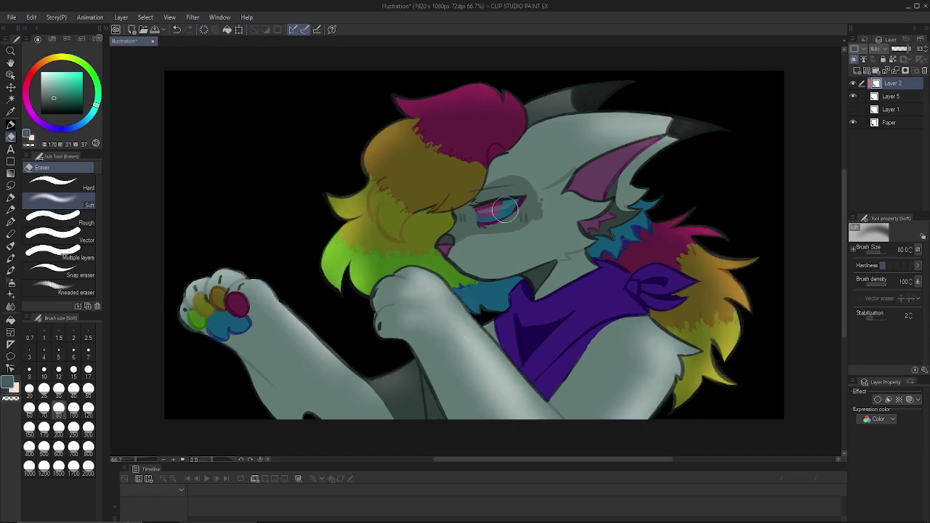
mouse_move(505, 210)
left_mouse_down()
mouse_move(392, 188)
mouse_move(456, 154)
mouse_move(411, 120)
mouse_move(441, 103)
mouse_move(444, 161)
mouse_move(538, 130)
mouse_move(614, 126)
mouse_move(572, 183)
mouse_move(699, 221)
mouse_move(681, 208)
mouse_move(645, 217)
mouse_move(720, 292)
mouse_move(683, 386)
mouse_move(649, 377)
mouse_move(642, 320)
mouse_move(466, 339)
mouse_move(351, 336)
mouse_move(368, 368)
mouse_move(287, 301)
mouse_move(265, 268)
mouse_move(333, 228)
mouse_move(415, 102)
mouse_move(503, 81)
mouse_move(457, 228)
mouse_move(597, 226)
mouse_move(596, 203)
mouse_move(543, 297)
mouse_move(599, 281)
mouse_move(619, 305)
mouse_move(660, 299)
left_mouse_up()
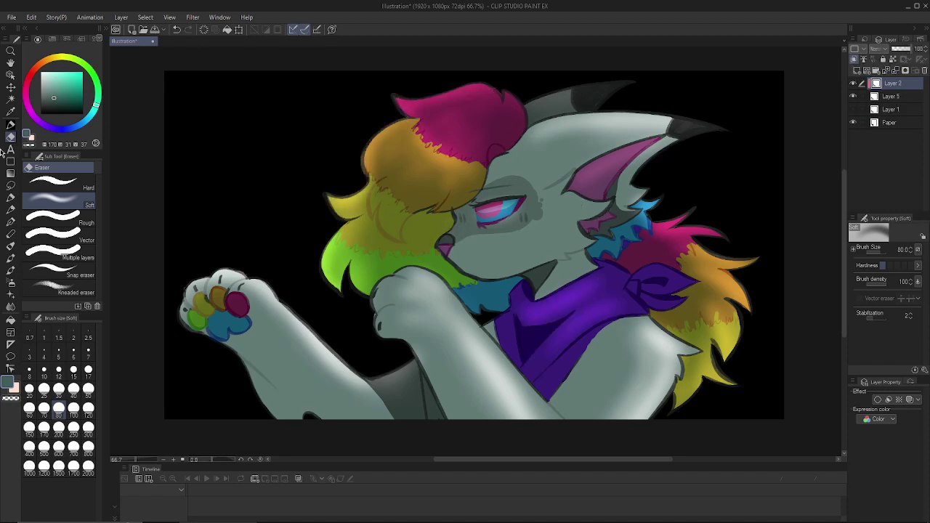
- Cover the artwork with another clipped dark teal rectangle, set it to Saturation and lower the layer's opacity
left_click(10, 162)
left_click_drag(160, 64, 819, 449)
left_click(878, 49)
left_click(881, 289)
left_click(908, 50)
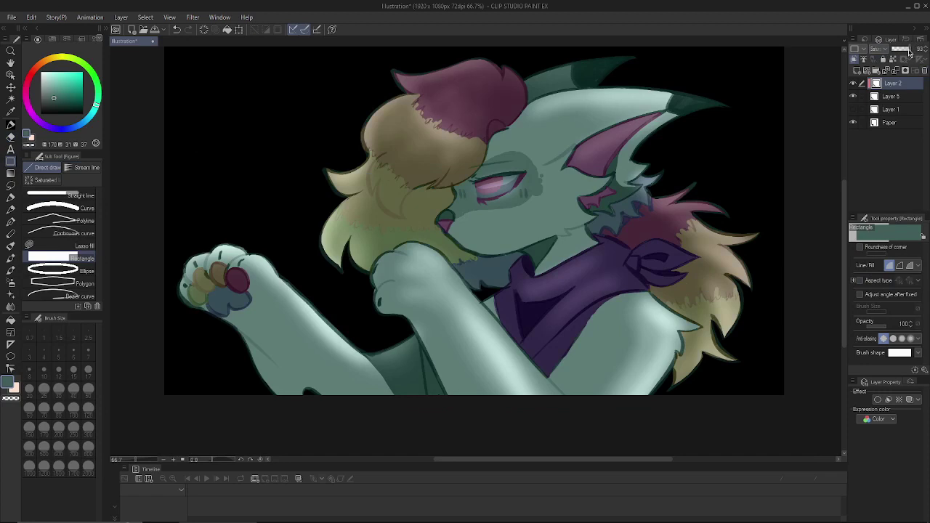
left_click_drag(909, 51, 905, 51)
- Merge the Saturation overlay into the artwork and add an empty layer beneath the character
left_click(896, 71)
left_click(903, 96)
left_click(857, 71)
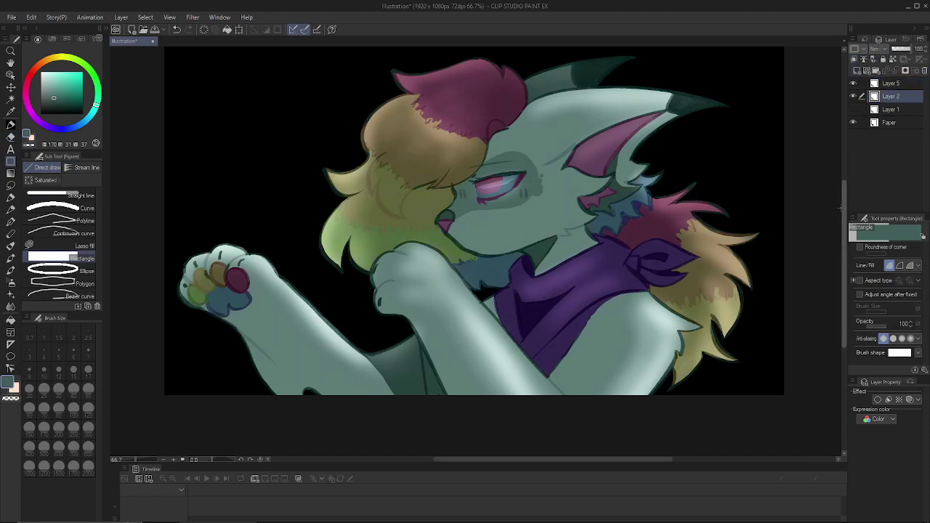
- Add a layer above the artwork, draw a dark teal square in the canvas's upper-left area, and select the layer beneath the character
left_click_drag(843, 208, 843, 190)
left_click(901, 83)
left_click(857, 70)
left_click_drag(179, 101, 271, 184)
left_click(906, 123)
left_click(901, 110)
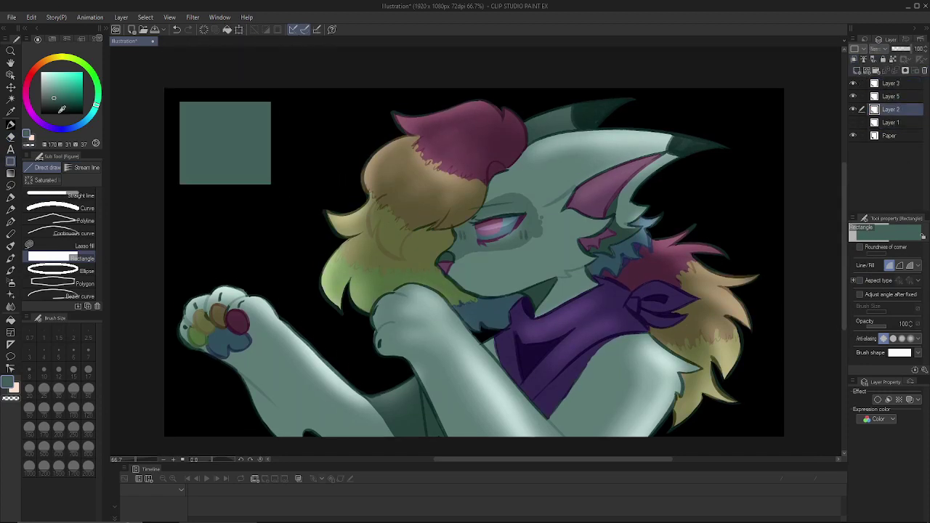
- Cover the whole canvas with a very dark teal rectangle on the layer beneath the character
left_click(58, 108)
left_click_drag(156, 86, 807, 452)
left_click_drag(844, 314, 847, 288)
- Add a layer above the background, draw a rectangle in the swatch square's teal across its upper part, and set it to Add (Glow)
left_click(216, 104, "alt")
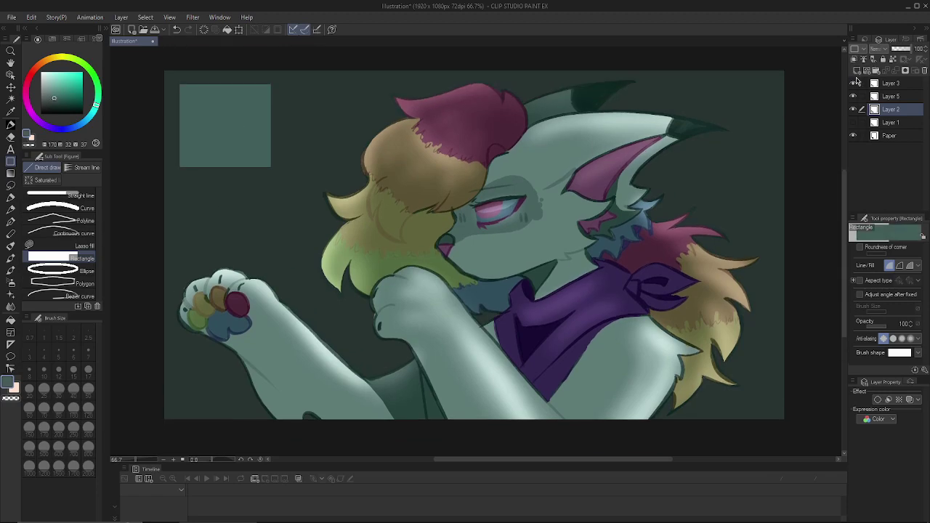
left_click(857, 71)
left_click_drag(155, 63, 852, 286)
left_click(878, 48)
left_click(900, 158)
- Fade the glow rectangle's lower edge with the Soft eraser at size 800 and scale the result up
left_click(11, 137)
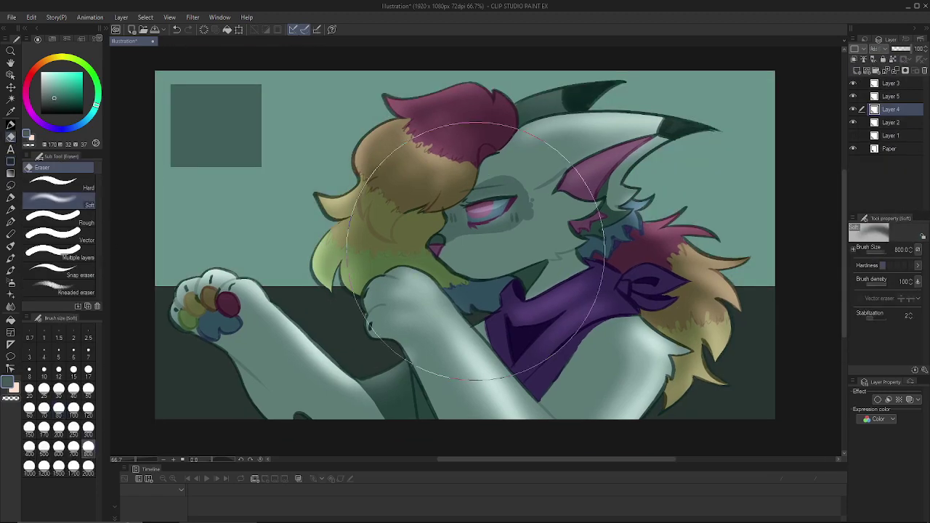
mouse_move(476, 251)
left_mouse_down()
mouse_move(591, 311)
mouse_move(571, 307)
left_mouse_up()
left_click(238, 29)
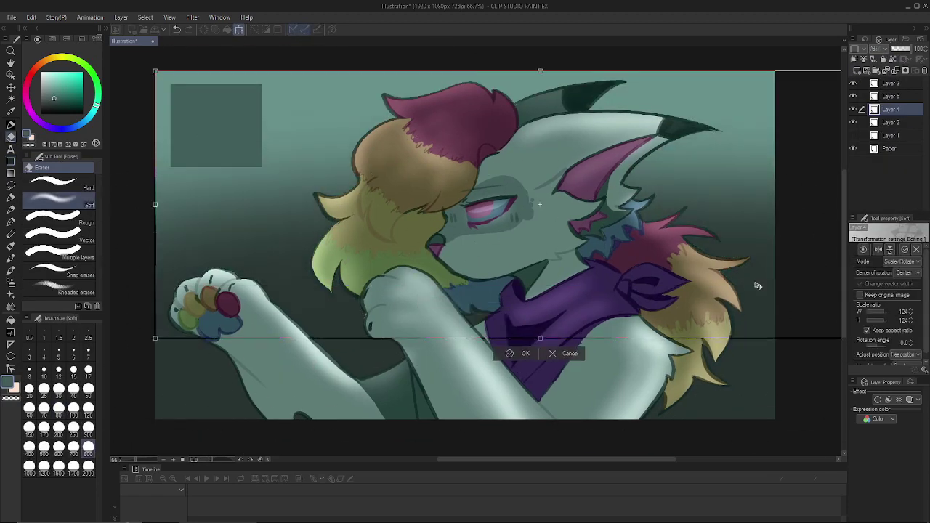
left_click_drag(756, 286, 673, 240)
left_click(440, 309)
- On a layer clipped to the background, draw a dark teal rectangle over the lower part and set it to Multiply
left_click(854, 59)
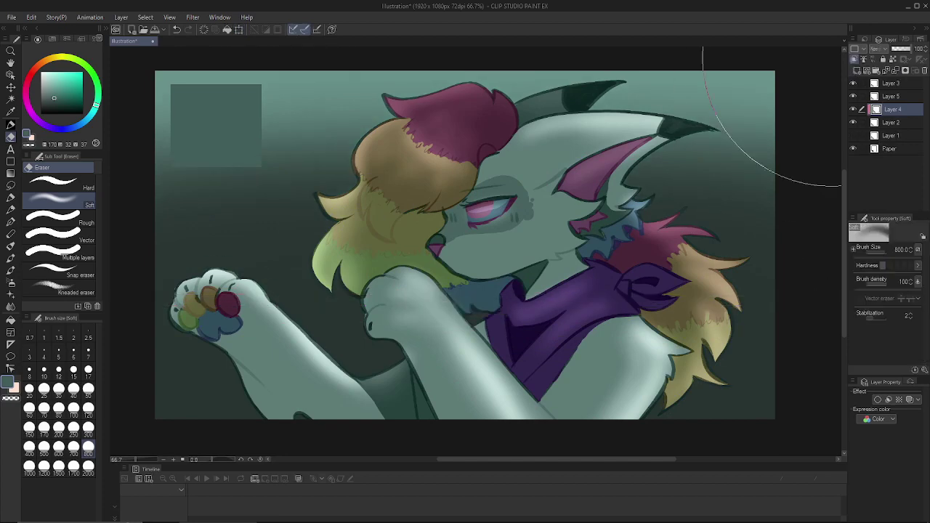
right_click(168, 363)
left_click(11, 161)
left_click_drag(128, 265, 784, 440)
left_click(878, 49)
left_click(886, 81)
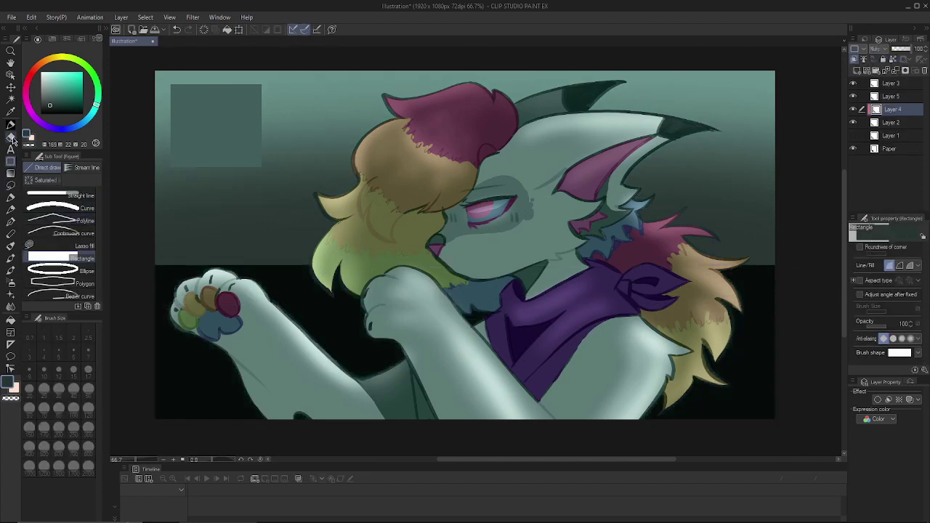
- Fade the shadow rectangle's upper edge with the Soft eraser at size 800 and stretch the shadow beyond the canvas
left_click(11, 136)
mouse_move(156, 215)
left_mouse_down()
mouse_move(237, 226)
mouse_move(752, 214)
left_mouse_up()
left_click(238, 29)
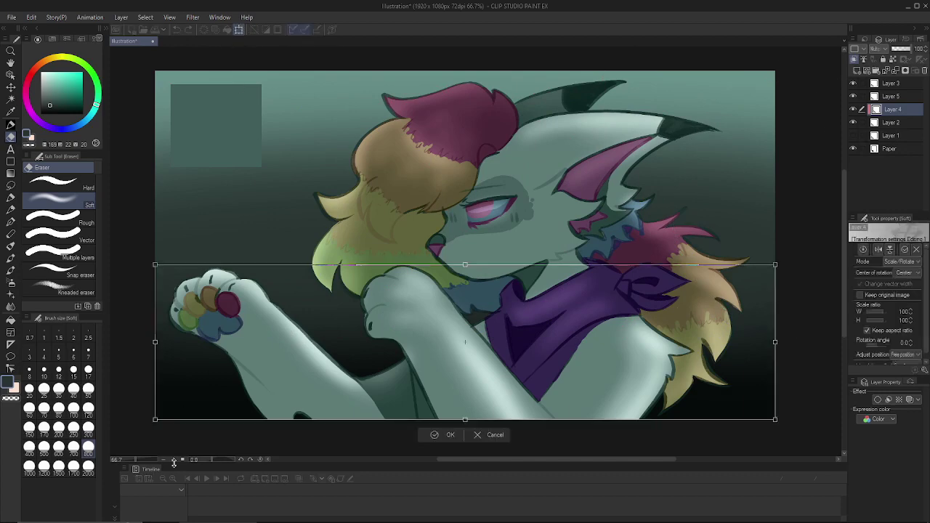
left_click(163, 459)
left_click(163, 459)
left_click_drag(626, 257, 857, 198)
left_click_drag(618, 273, 503, 287)
left_click(451, 364)
- Merge the Multiply shadow into the background layer and add an empty layer above it
left_click(173, 460)
left_click(174, 460)
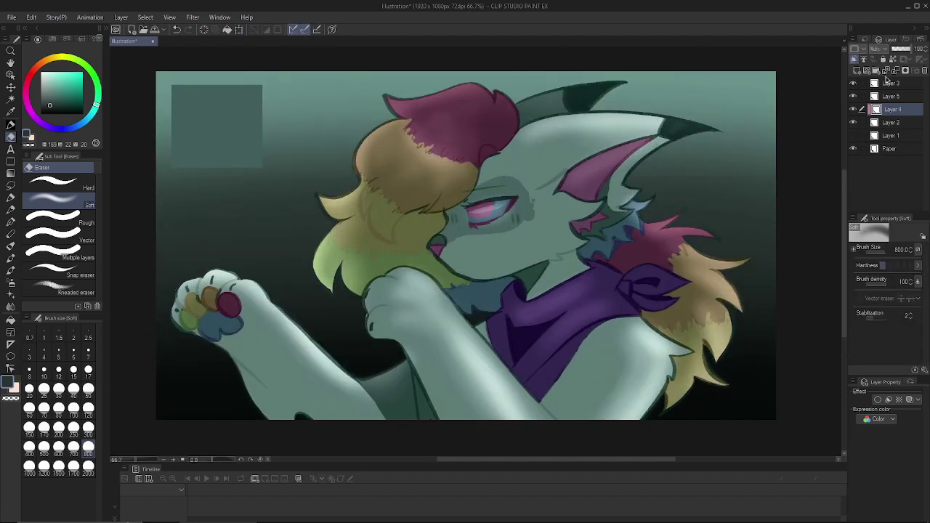
left_click(896, 72)
left_click(857, 73)
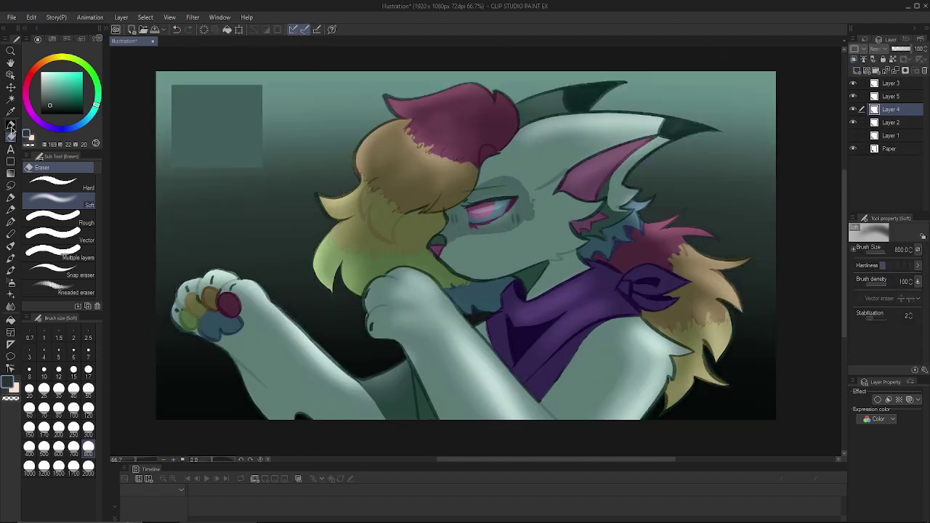
- Paint a diagonal teal light beam behind the character with the brush at size 170 and set its layer to Add (Glow)
left_click(11, 126)
left_click(52, 90)
left_click(73, 410)
left_click(44, 429)
left_click_drag(224, 282, 348, 76)
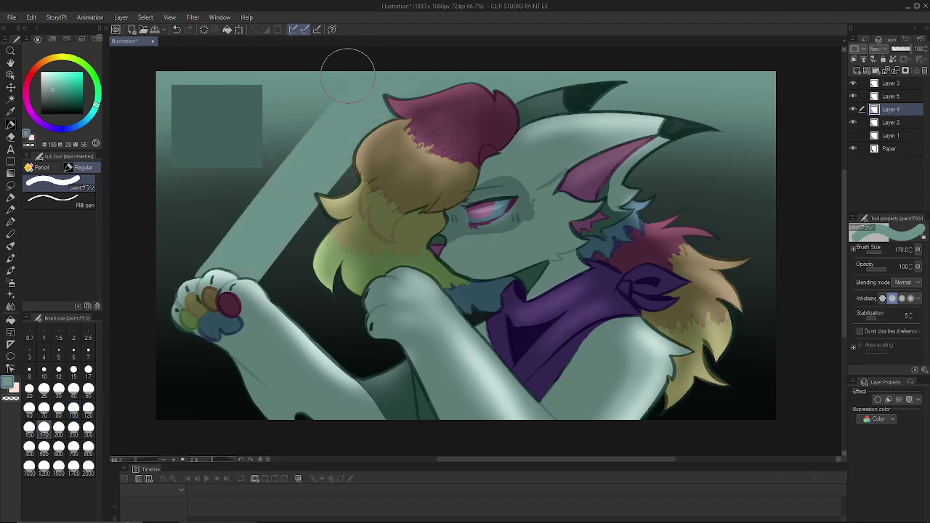
left_click(878, 48)
left_click(890, 160)
- Paint broad diagonal beams on both sides of the background with the brush at size 600, undoing a misplaced stroke
left_click(164, 459)
left_click(59, 448)
mouse_move(191, 189)
left_mouse_down()
mouse_move(315, 67)
mouse_move(173, 233)
left_mouse_up()
left_click(177, 30)
left_click_drag(736, 131, 654, 260)
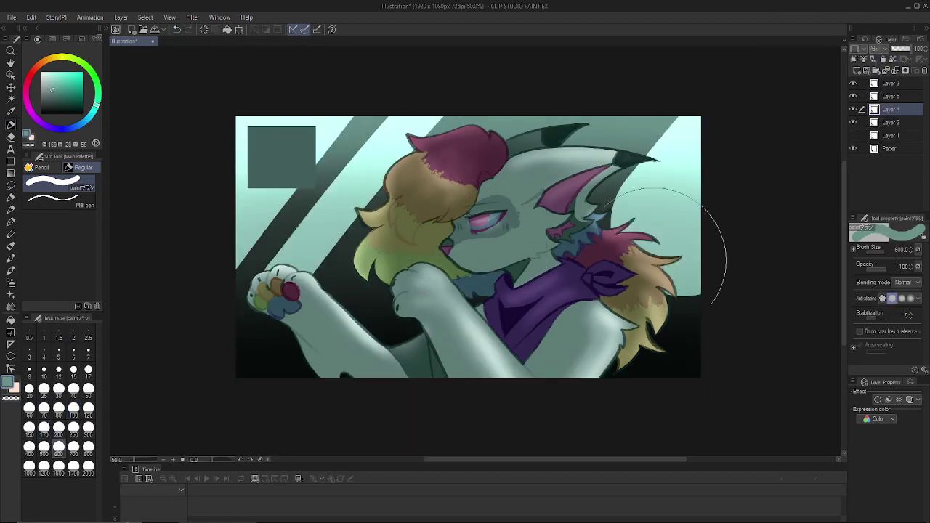
- Fade the beams' lower ends with the Soft eraser at size 800 and start a Normal layer clipped to the background
key("e")
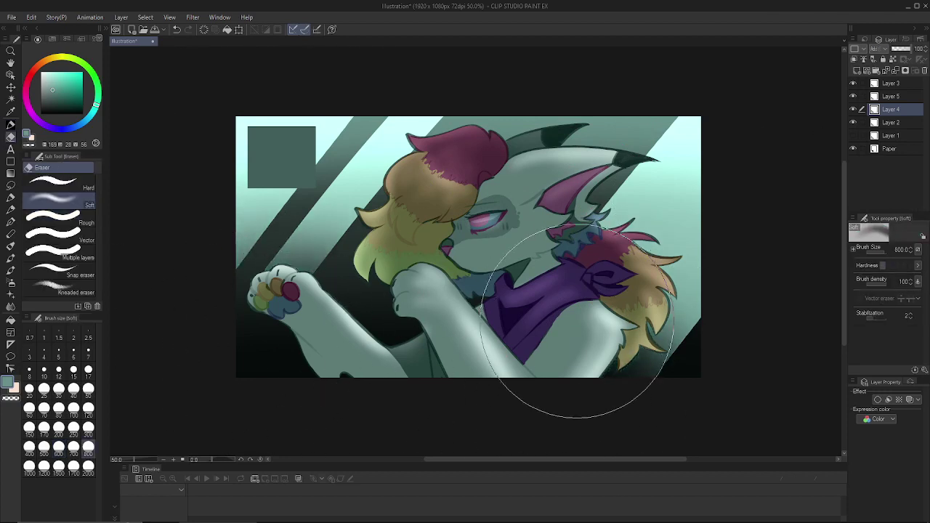
left_click_drag(578, 321, 533, 426)
left_click(878, 49)
left_click(892, 58)
left_click(854, 60)
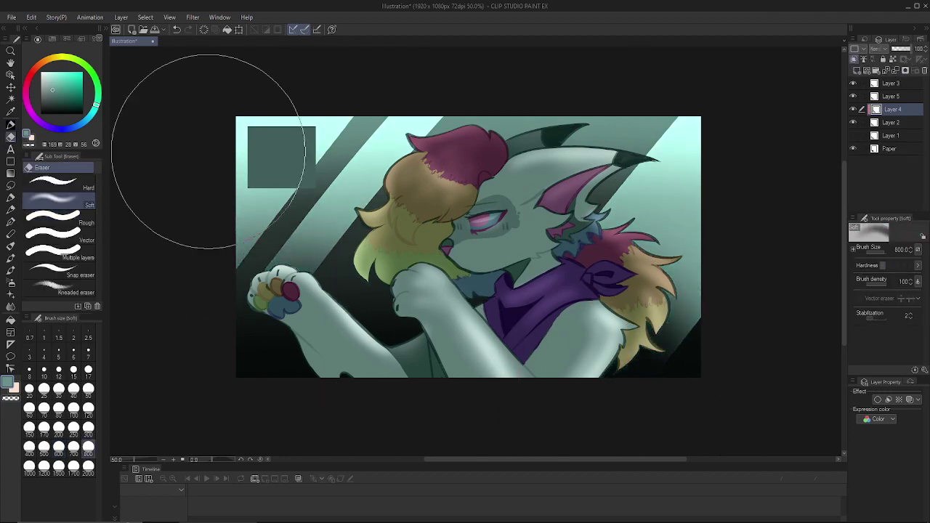
- Stamp a large and a small teal circle on each side of the head and set their layer to Add (Glow)
key("p")
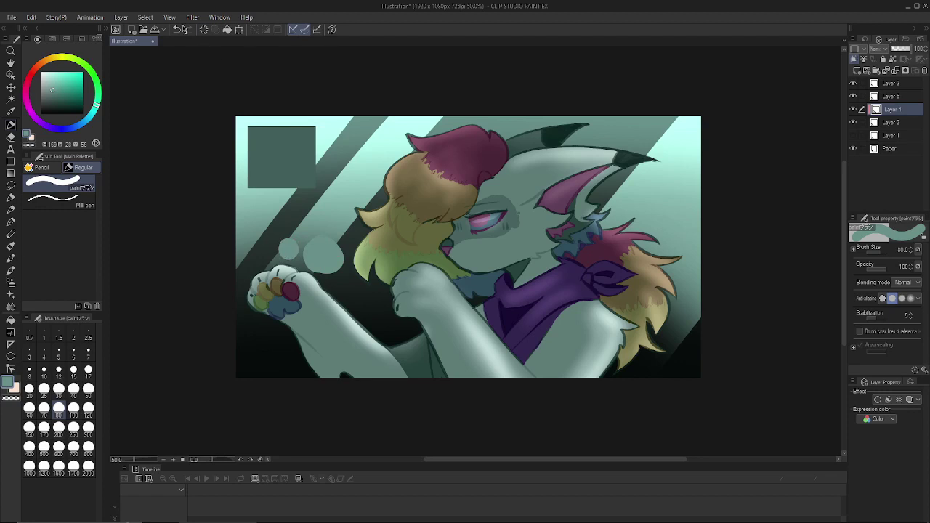
left_click(178, 29)
left_click(346, 176)
left_click(319, 210)
left_click(683, 141)
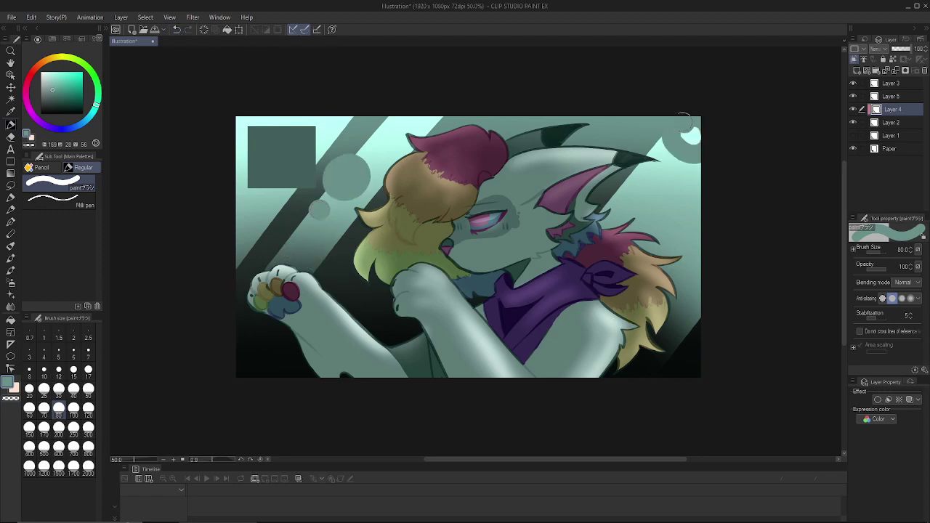
left_click(656, 197)
left_click(877, 48)
left_click(878, 162)
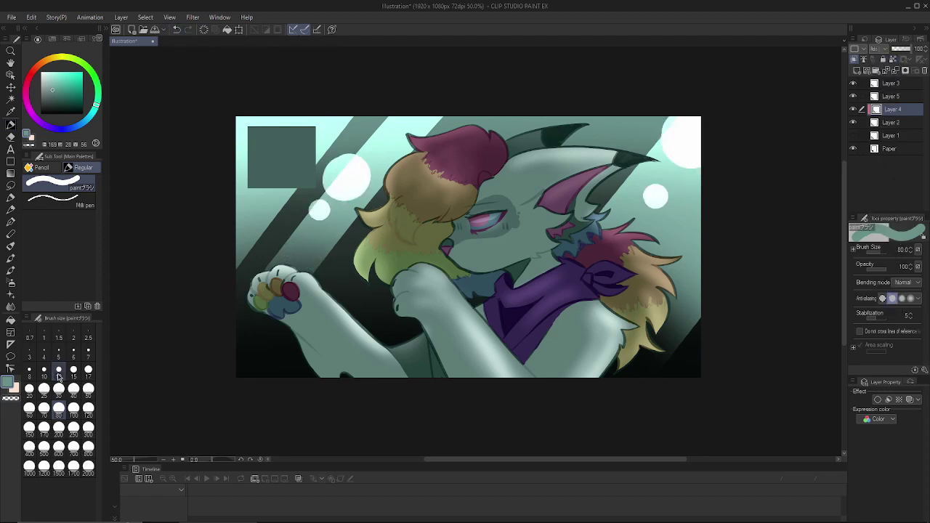
- Hollow out the bubbles' centres with the Soft eraser at sizes 200 and 100 and merge them into the background
key("e")
left_click(345, 176)
left_click(690, 134)
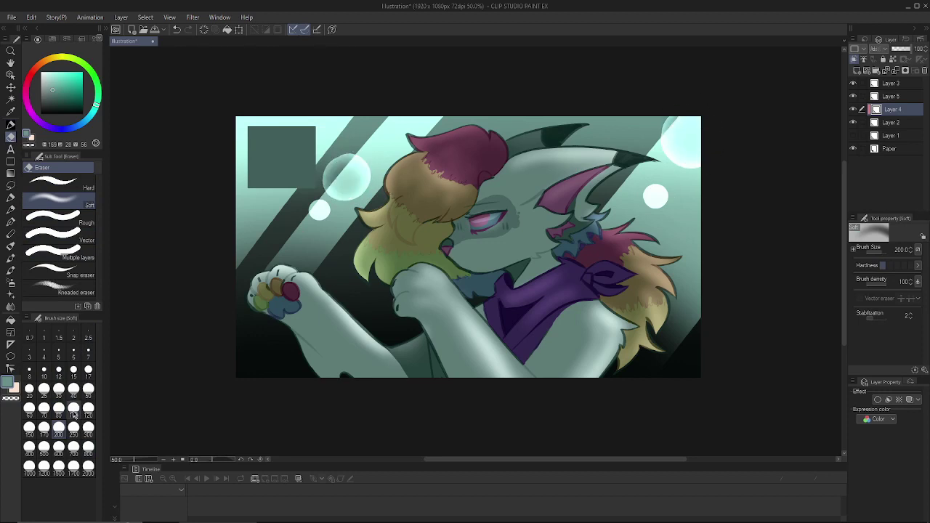
left_click(895, 72)
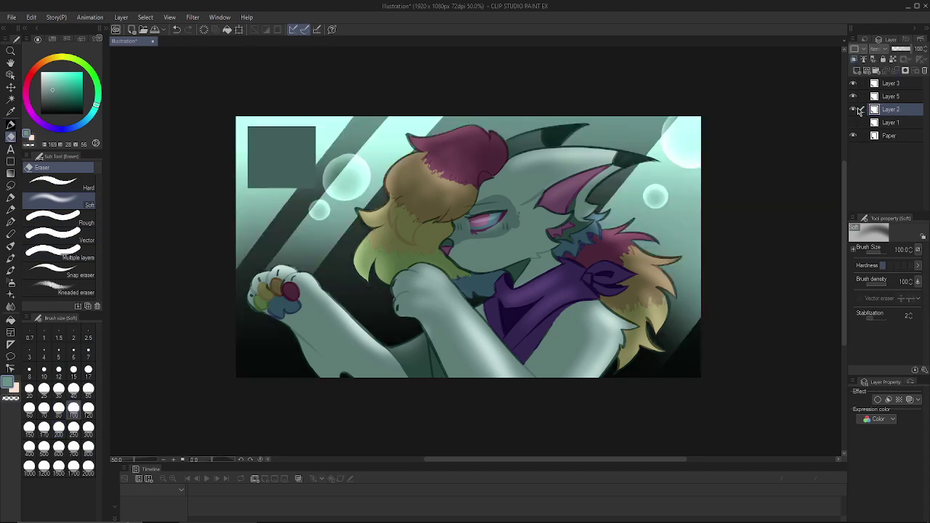
- Lasso a jagged splash shape between the two arms on a separate layer, fill it with teal and clear the selection
key("m")
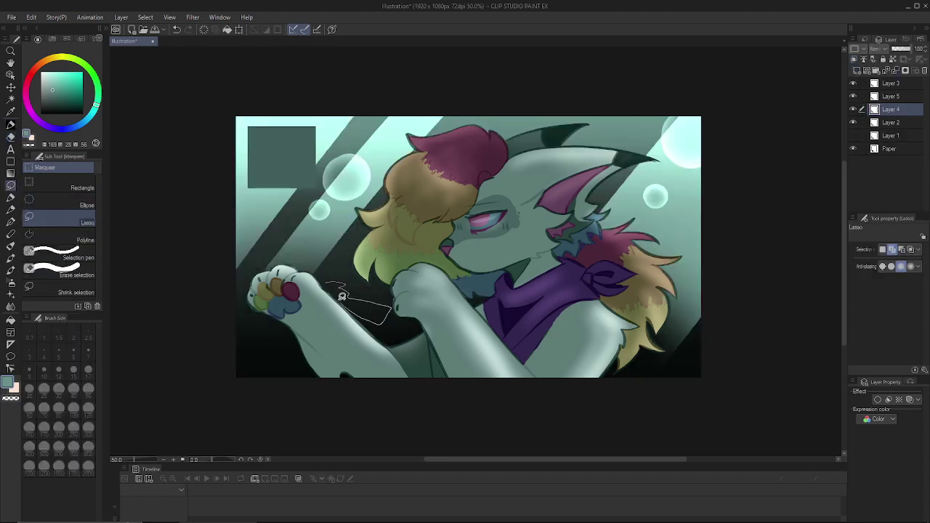
left_click_drag(342, 296, 336, 291)
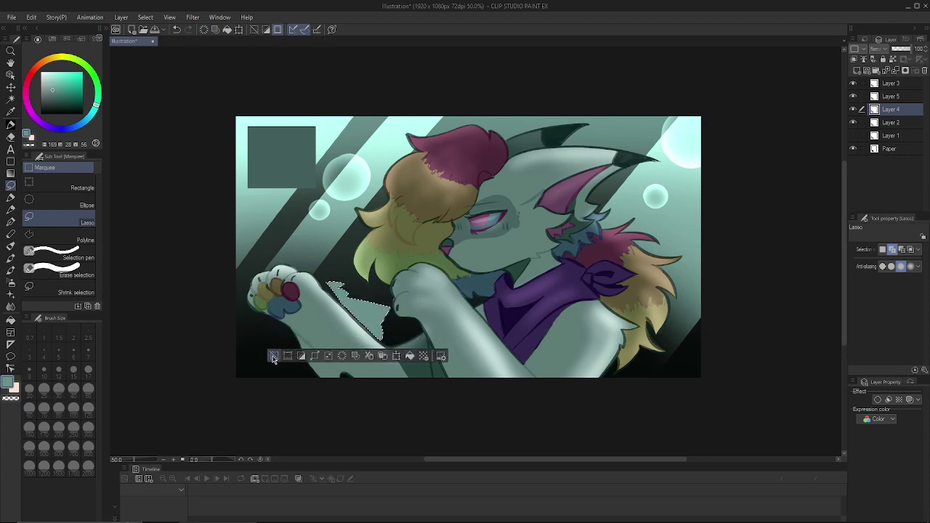
left_click(273, 356)
- Lasso more splashes and droplets over both arms and the lower edge, fill them with teal, and move their layer above the artwork
left_click_drag(367, 382, 344, 300)
mouse_move(289, 358)
left_mouse_down()
mouse_move(293, 368)
mouse_move(286, 344)
left_mouse_up()
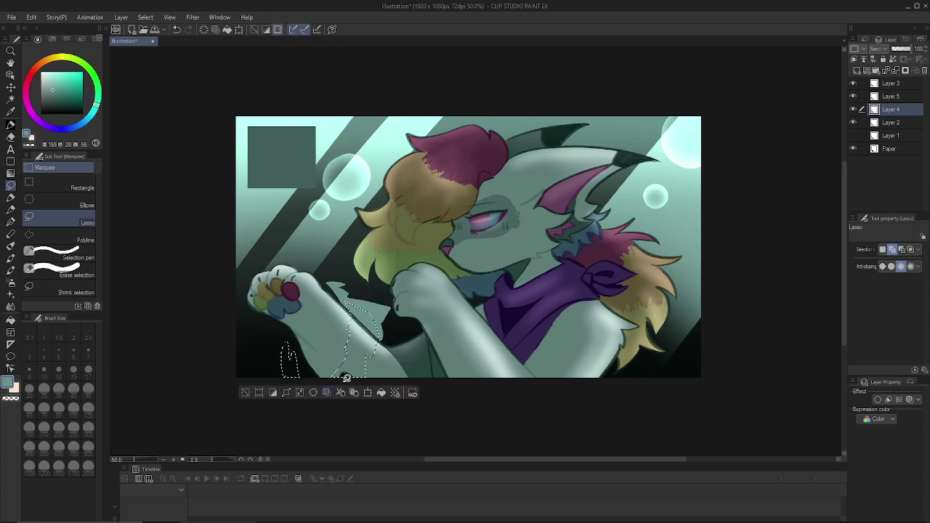
mouse_move(490, 319)
left_mouse_down()
mouse_move(462, 399)
mouse_move(494, 326)
left_mouse_up()
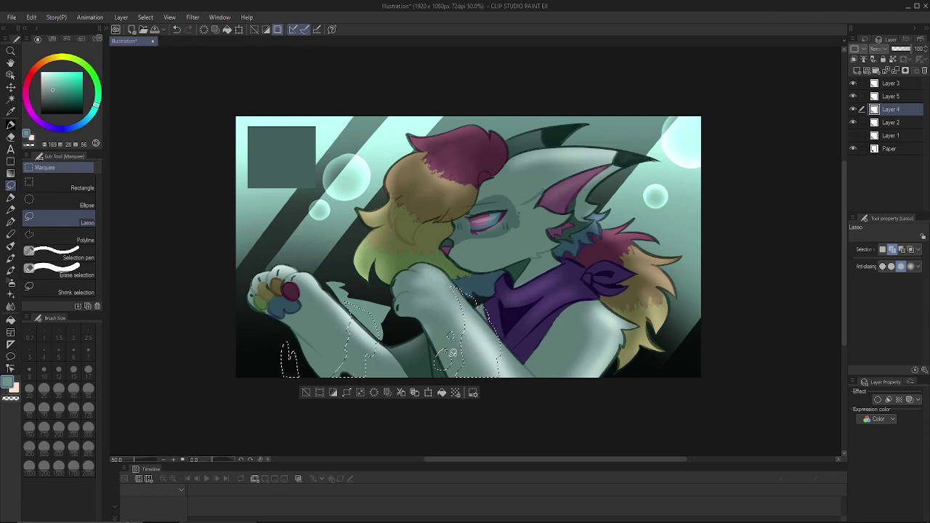
left_click_drag(441, 348, 452, 333)
left_click_drag(507, 336, 511, 331)
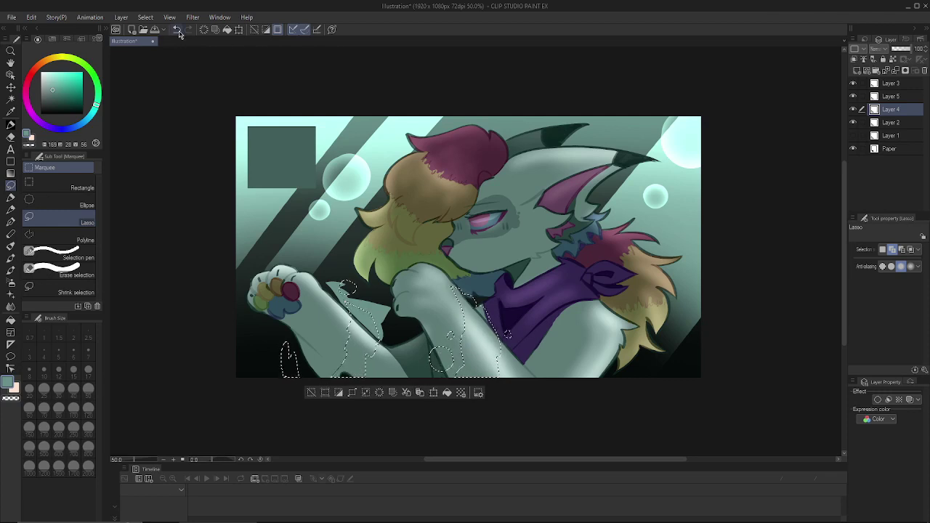
left_click_drag(890, 109, 891, 82)
left_click(310, 392)
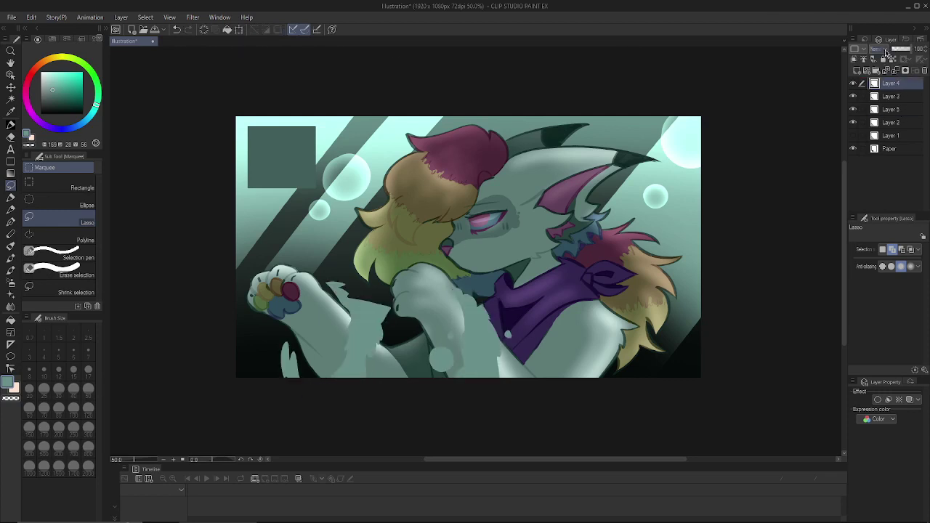
- Set the splash layer to Add (Glow) and soften the splashes' interiors with the Soft eraser at size 100
left_click(885, 49)
left_click(883, 135)
left_click(11, 138)
left_click_drag(375, 310, 343, 371)
left_click_drag(284, 367, 292, 358)
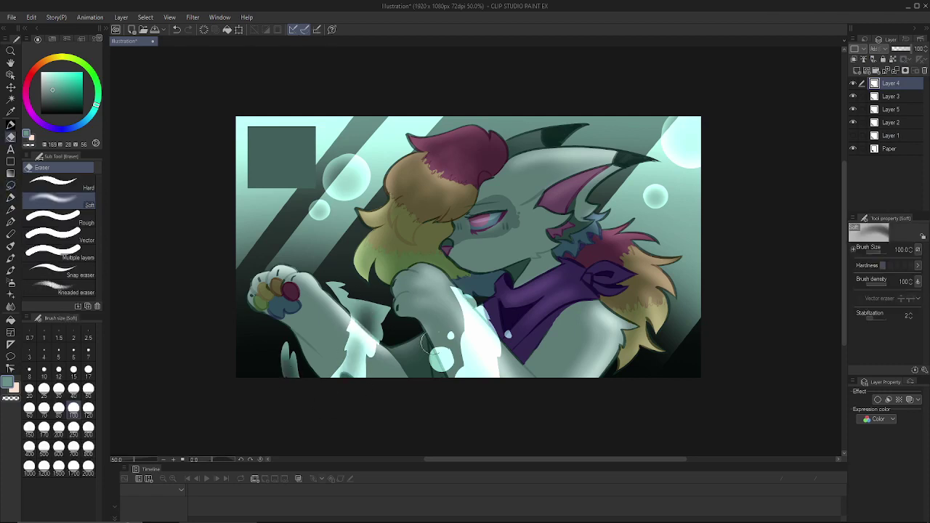
- Fade the remaining splashes and large droplet with the Soft eraser at sizes 100 and 300, and lower the layer's opacity
mouse_move(432, 356)
left_mouse_down()
mouse_move(475, 314)
mouse_move(440, 359)
mouse_move(352, 302)
mouse_move(366, 322)
mouse_move(287, 353)
left_mouse_up()
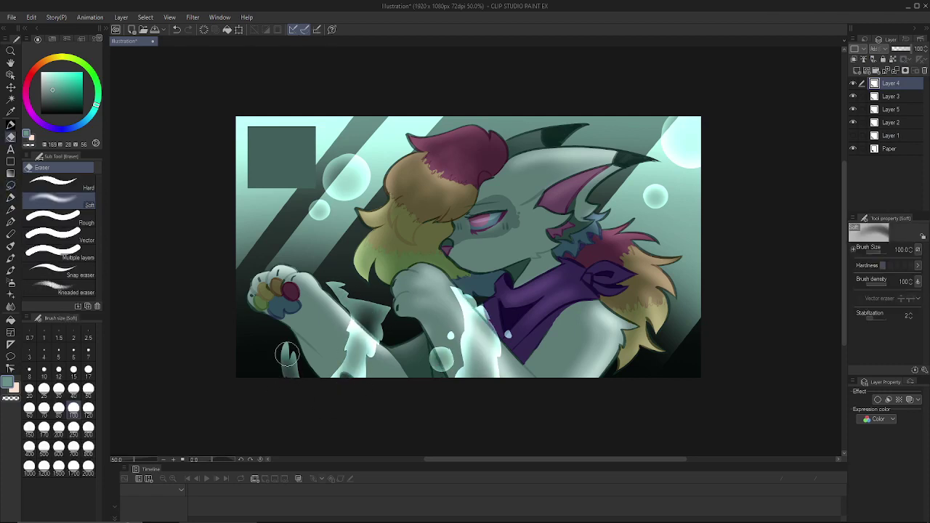
left_click(87, 427)
left_click(908, 51)
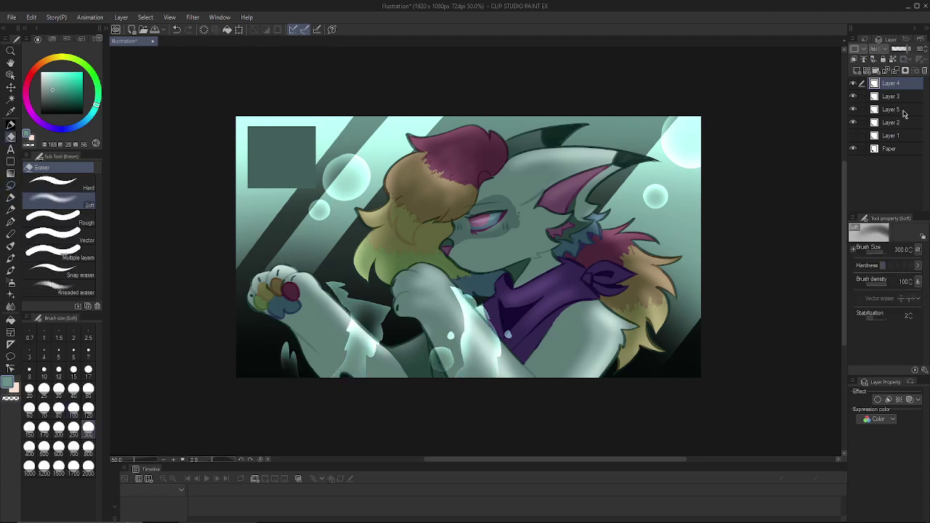
- Delete the layer holding the dark teal swatch square
left_click(853, 96)
left_click(909, 95)
left_click(924, 70)
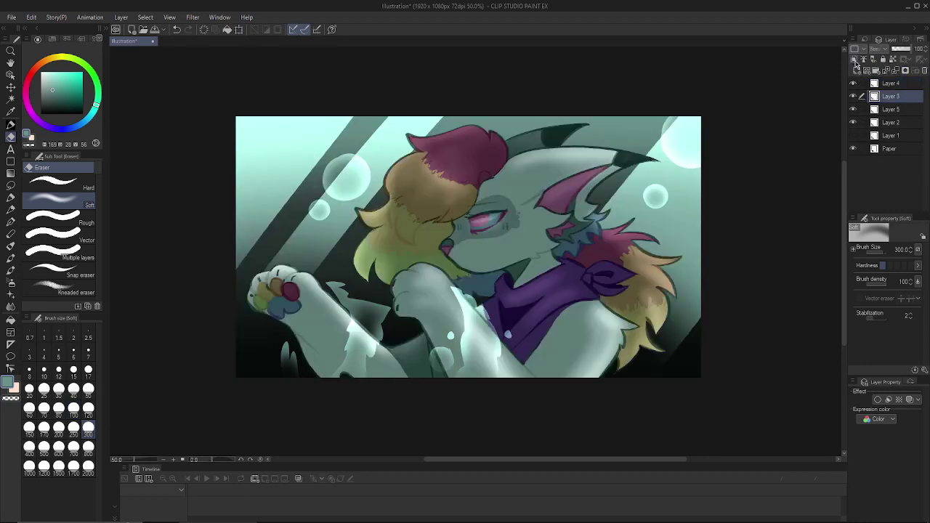
- Draw a clipped dark teal rectangle over the character's lower half, set it to Multiply, and soft-erase its upper edge at size 300
left_click(10, 161)
left_click_drag(218, 281, 738, 435)
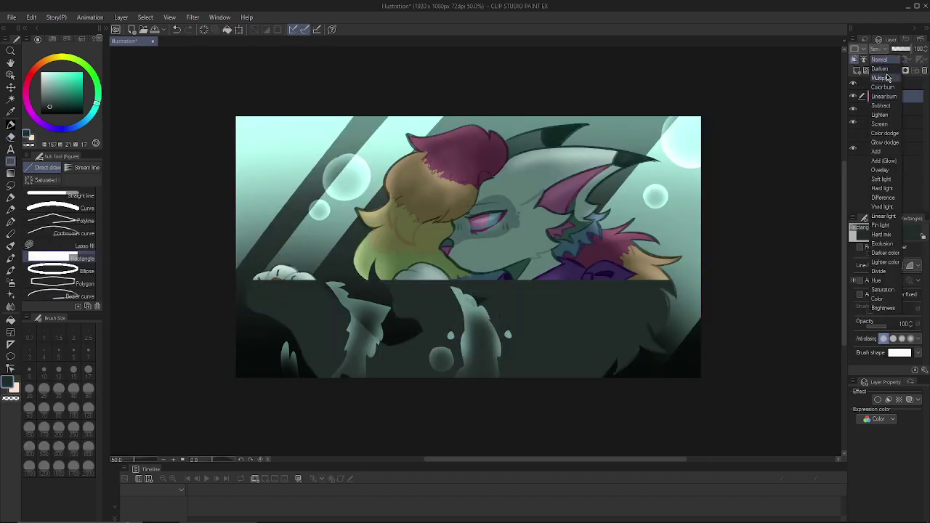
left_click(10, 137)
mouse_move(253, 267)
left_mouse_down()
mouse_move(729, 275)
mouse_move(270, 289)
left_mouse_up()
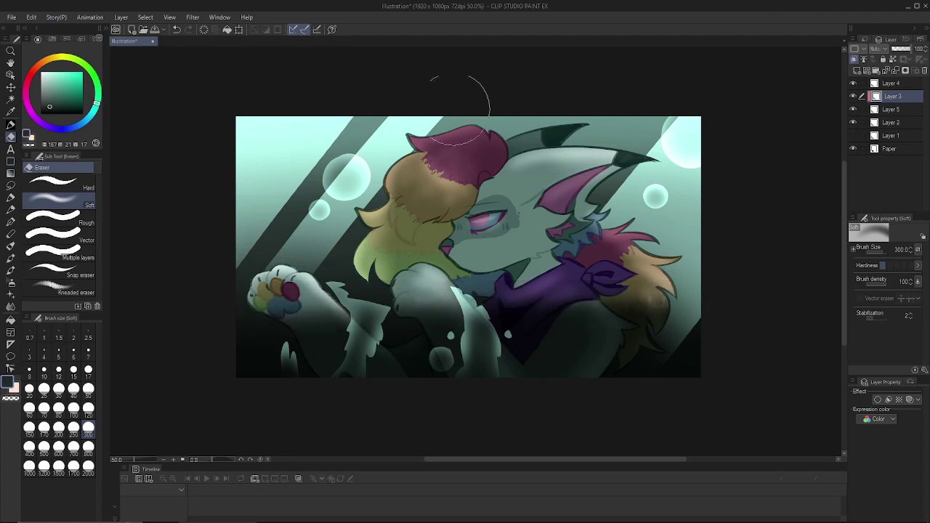
- Scale the shadow to about 145%, rotate it about 14° counterclockwise, and merge it into the character layer
left_click(238, 30)
mouse_move(702, 280)
left_mouse_down()
mouse_move(751, 187)
mouse_move(836, 190)
mouse_move(837, 210)
left_mouse_up()
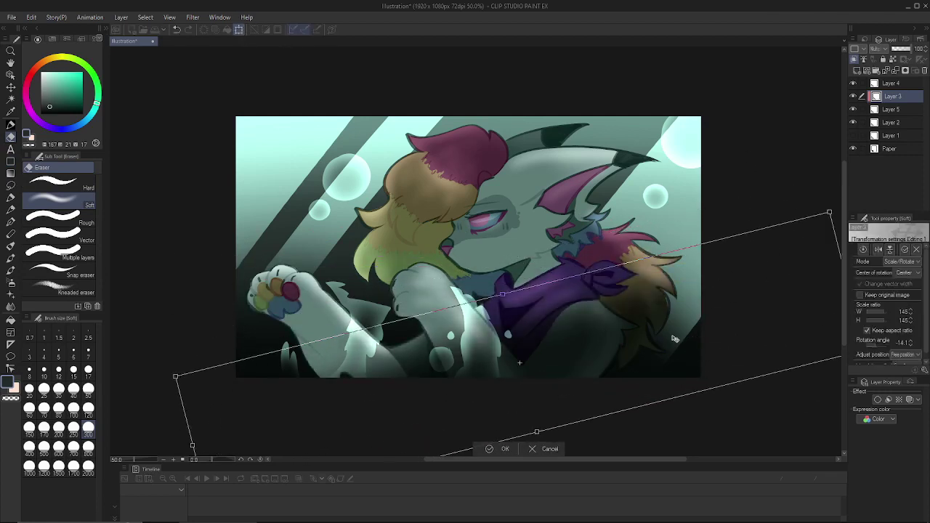
key("Return")
left_click(896, 70)
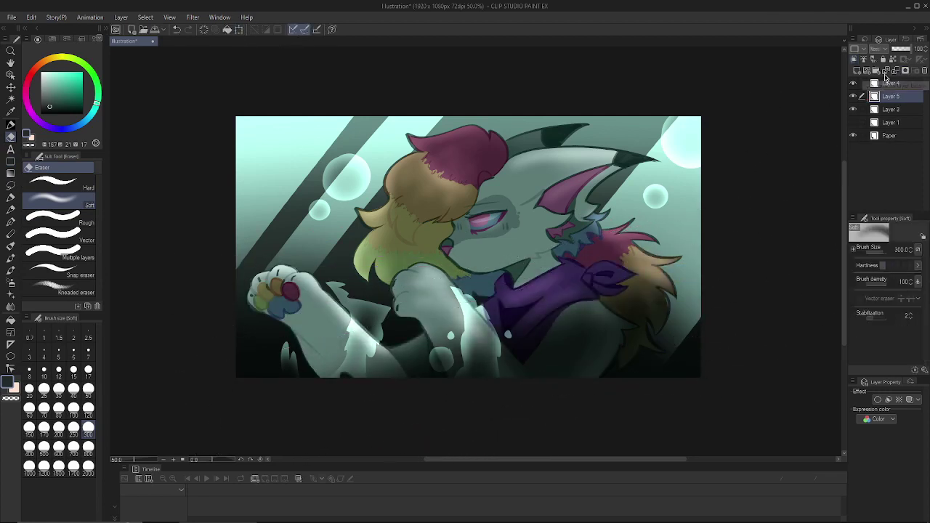
- Move the splash layer beneath the empty clipped layer and merge it into the artwork
key("u")
left_click(892, 85)
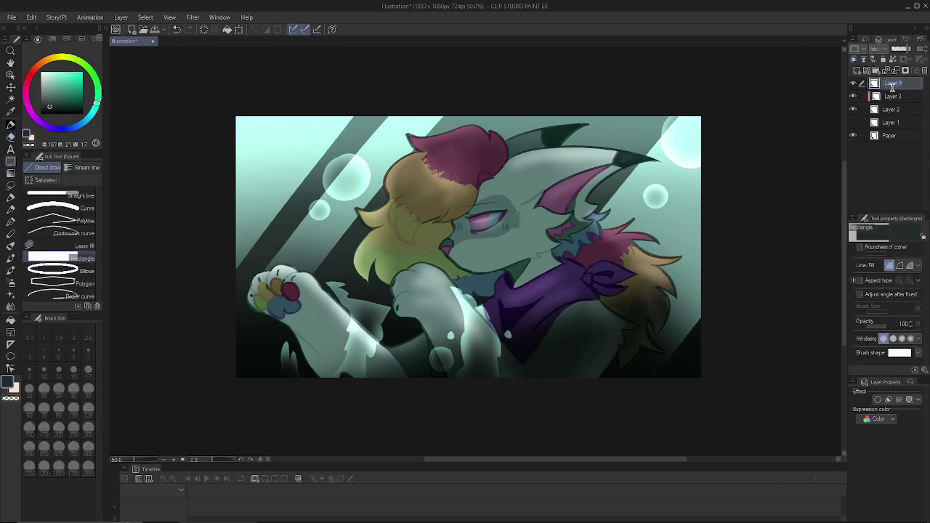
left_click_drag(876, 87, 879, 103)
left_click(905, 71)
left_click(176, 30)
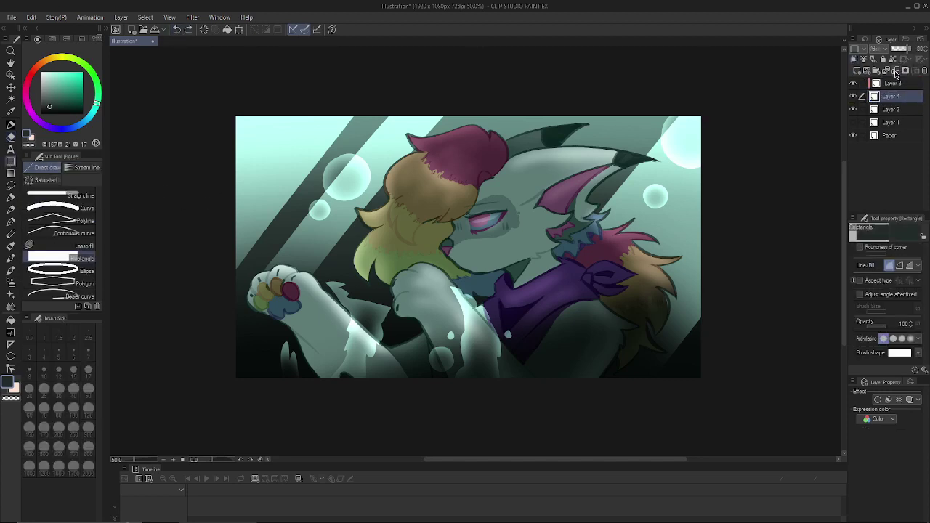
left_click(896, 72)
- Paint dark teal across the lower half of the clipped layer with the Felt pen at size 300 and set it to Multiply
left_click(892, 86)
left_click(11, 199)
left_click_drag(139, 287, 707, 334)
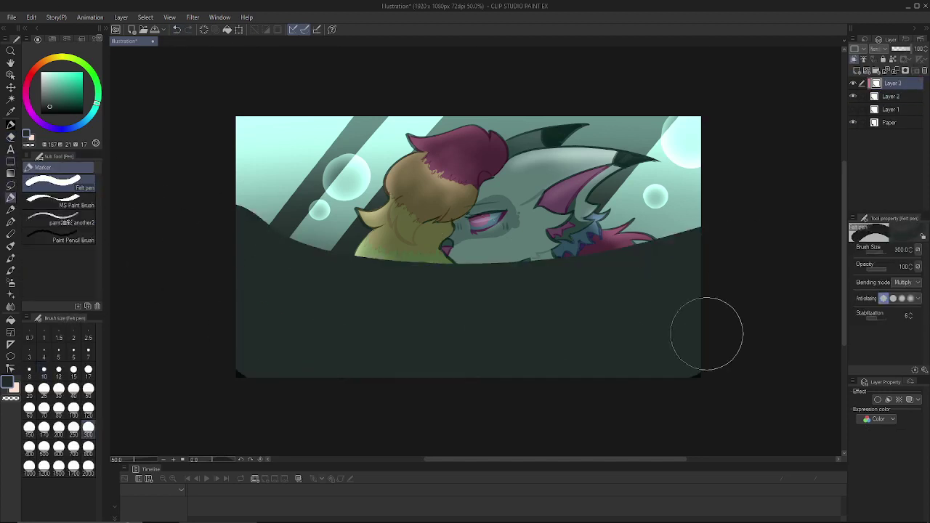
left_click(878, 49)
left_click(882, 78)
- Apply a Gaussian blur to the dark teal Multiply shadow to soften its edge across the character
left_click(193, 17)
mouse_move(211, 24)
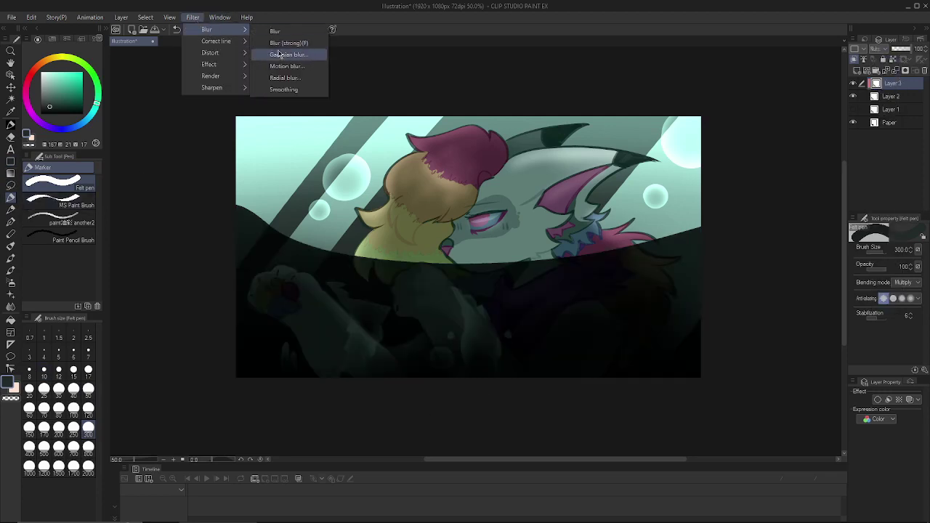
left_click(287, 56)
left_click_drag(372, 490, 547, 491)
left_click(626, 471)
- Scale the blurred shadow to 167%, rotate it about 7.8° counterclockwise, and merge it into the artwork
left_click(239, 30)
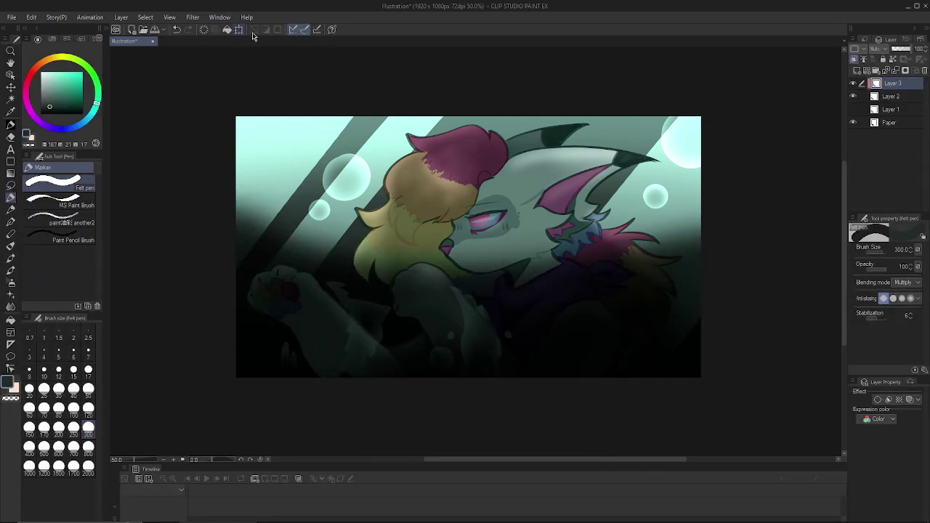
left_click_drag(700, 172, 869, 100)
left_click_drag(236, 378, 92, 440)
left_click_drag(588, 220, 598, 270)
left_click_drag(698, 131, 670, 105)
left_click_drag(658, 213, 652, 218)
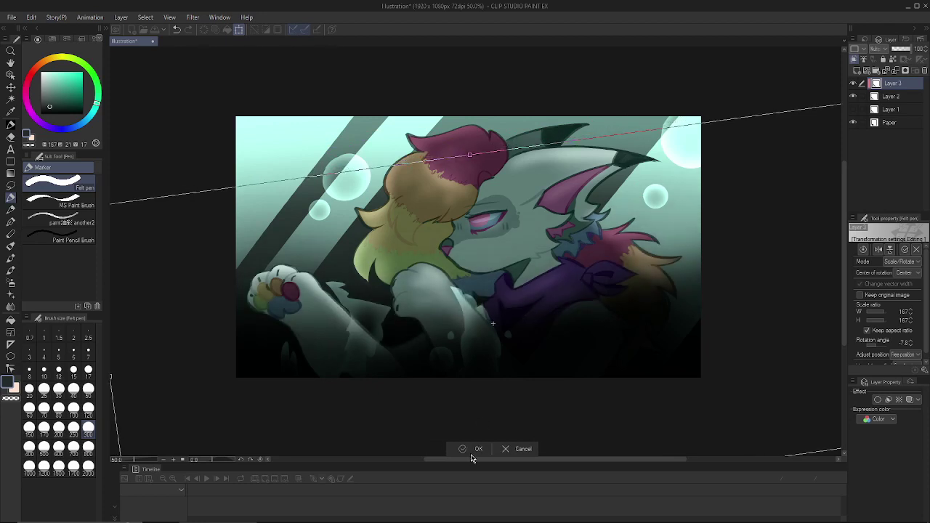
left_click(471, 450)
left_click(895, 70)
- Fill a new layer with teal sampled from the background and set it to Divide at about 5% opacity
left_click(857, 71)
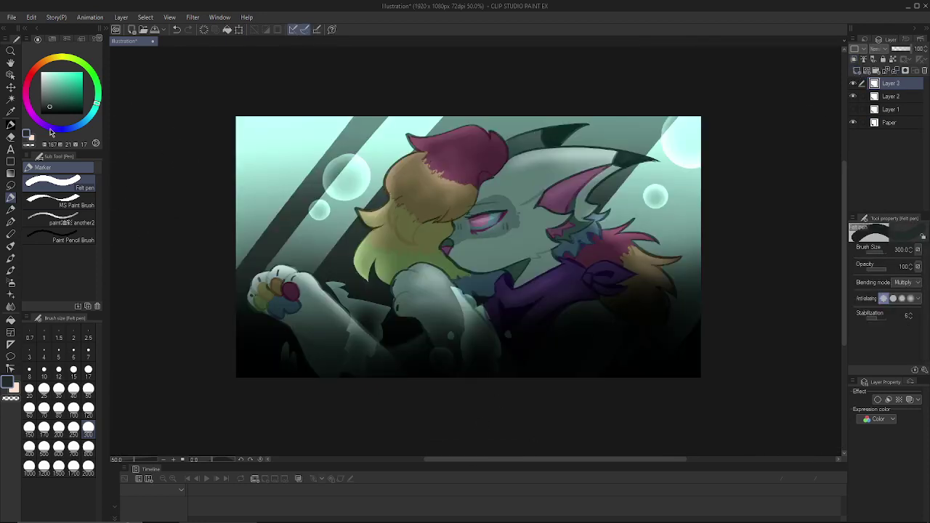
left_click(374, 120, "alt")
left_click(10, 161)
left_click_drag(219, 103, 724, 396)
left_click(878, 48)
left_click(886, 270)
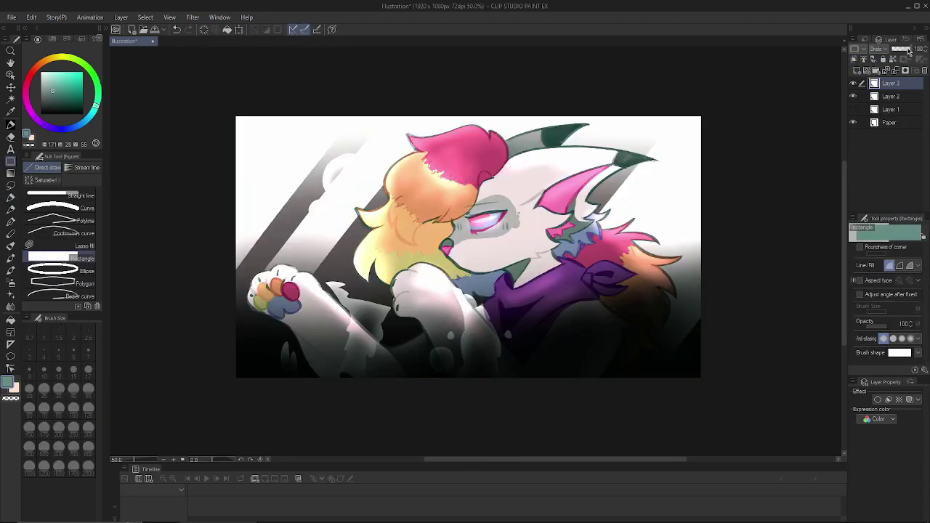
left_click_drag(908, 51, 892, 51)
- Compare Lighter color, Darker color, Exclusion, Hard mix and Pin light on the teal layer, and choose Linear light
left_click(879, 49)
left_click(886, 261)
left_click(879, 49)
left_click(886, 253)
left_click(879, 49)
left_click(882, 244)
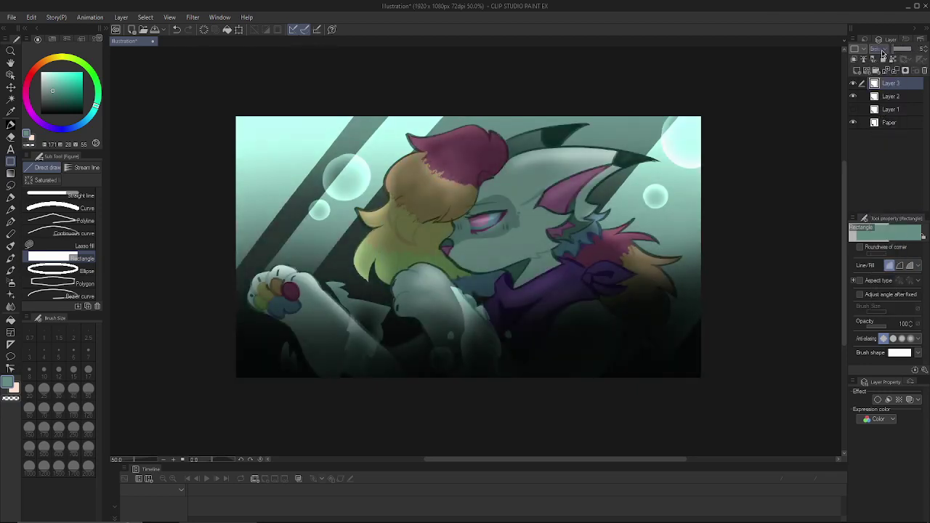
left_click(881, 50)
left_click(882, 234)
left_click(882, 49)
left_click(881, 225)
left_click(882, 50)
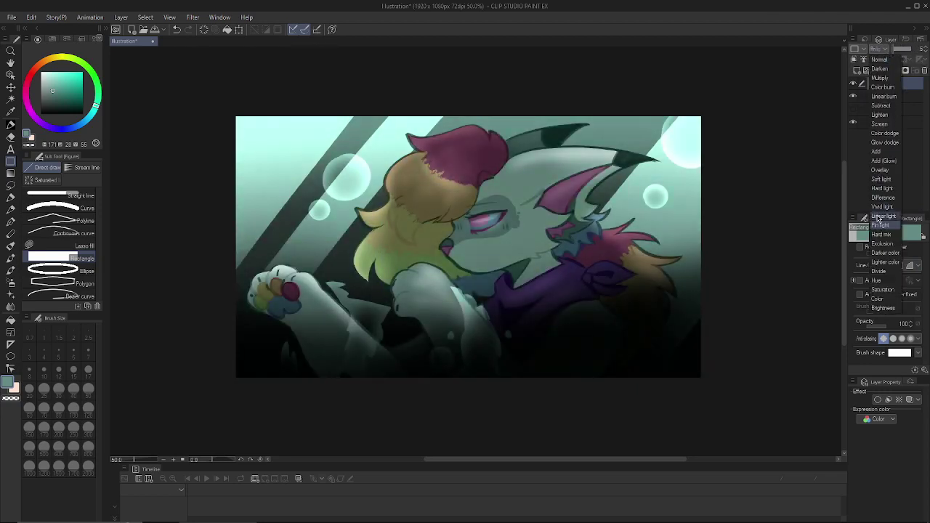
left_click(878, 217)
- Cover the whole canvas with a teal rectangle on a clipped layer and set its blending mode to Color
left_click(888, 71)
left_click_drag(231, 114, 707, 385)
left_click(880, 49)
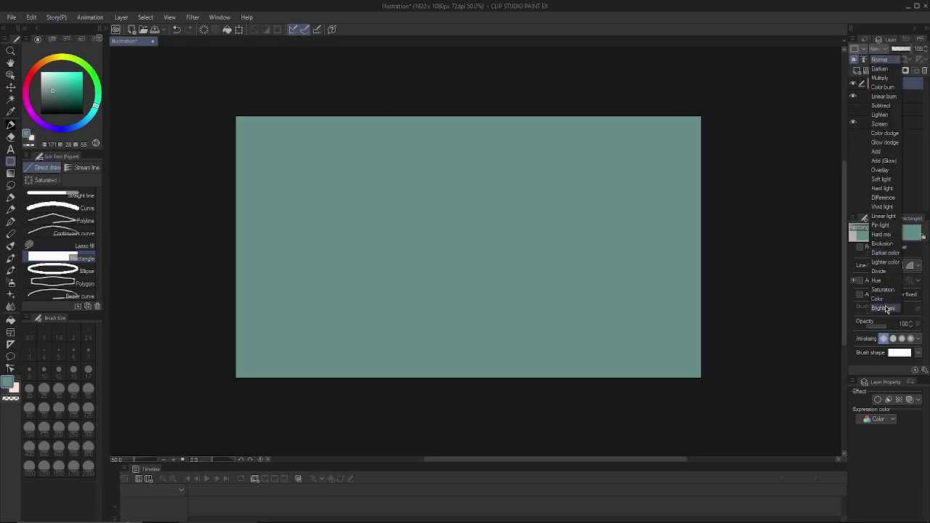
left_click(884, 309)
left_click(901, 49)
left_click(877, 299)
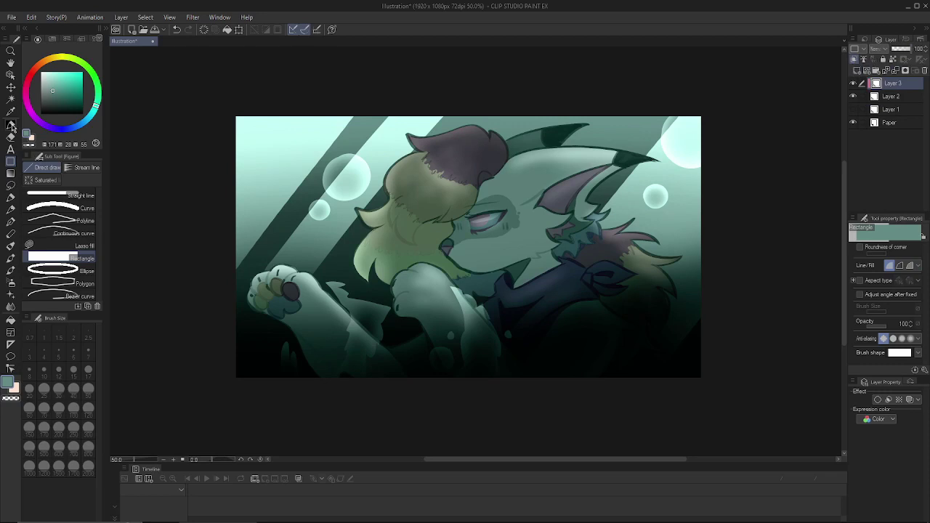
- Paint white wavy water lines along the canvas's upper edge with the size 10 brush and set them to Overlay at about 33% opacity
left_click(11, 125)
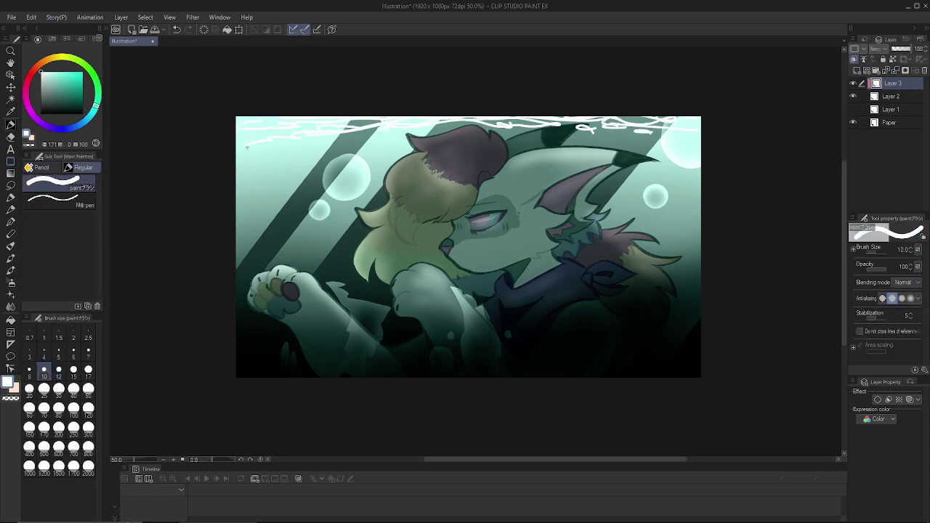
left_click(878, 49)
left_click(886, 170)
left_click_drag(905, 50, 897, 49)
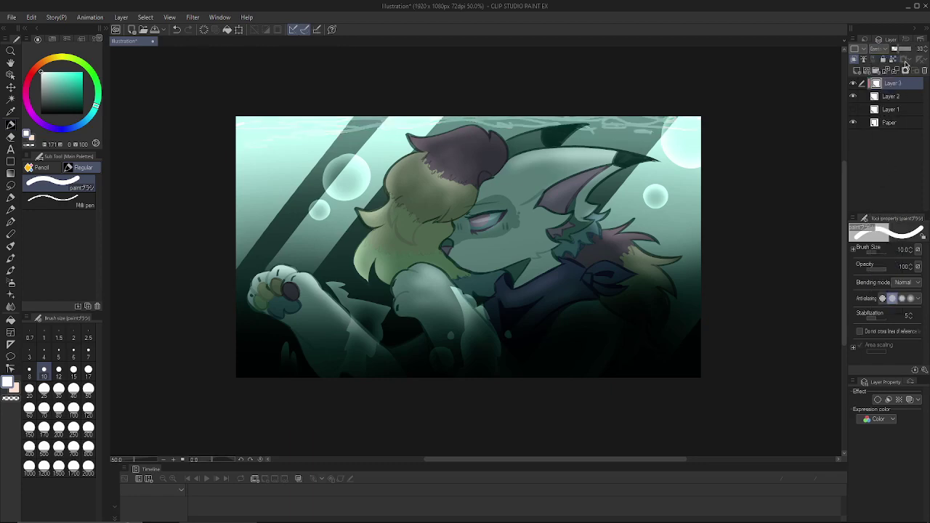
left_click(905, 69)
- Add the artist's handle as white text in the Blow font at about size 132 and place it in the lower-right corner of the canvas
left_click(172, 459)
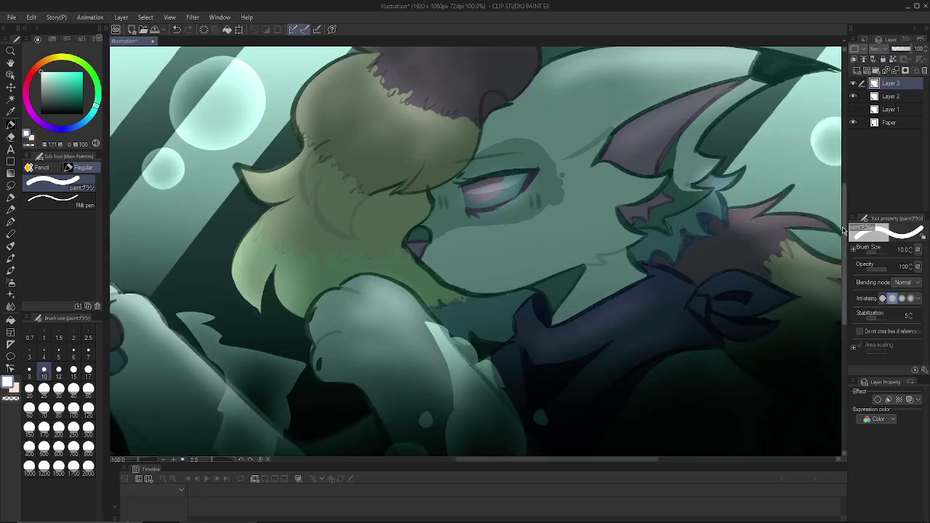
left_click(173, 459)
scroll(371, 397, "down", 4)
scroll(371, 397, "right", 5)
key("t")
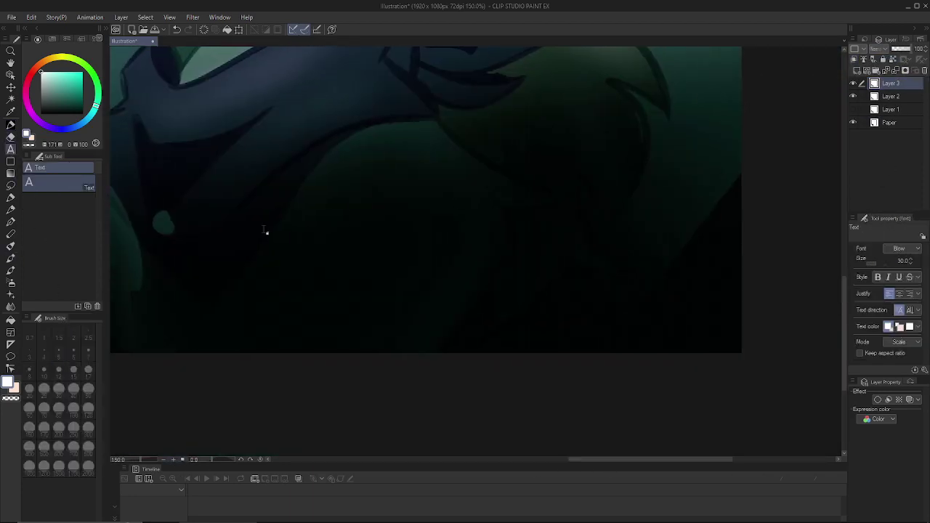
left_click(225, 256)
type("H")
key("BackSpace")
left_click(885, 263)
type("HUGS4TABI")
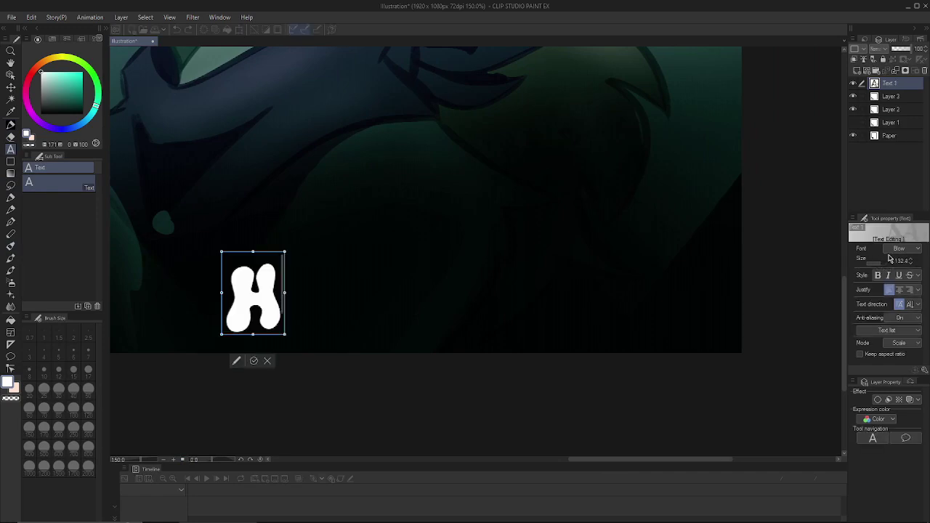
left_click_drag(597, 252, 648, 270)
left_click(507, 379)
- Merge the signature text into the empty layer below it and set that layer to Overlay
left_click(163, 459)
left_click(164, 459)
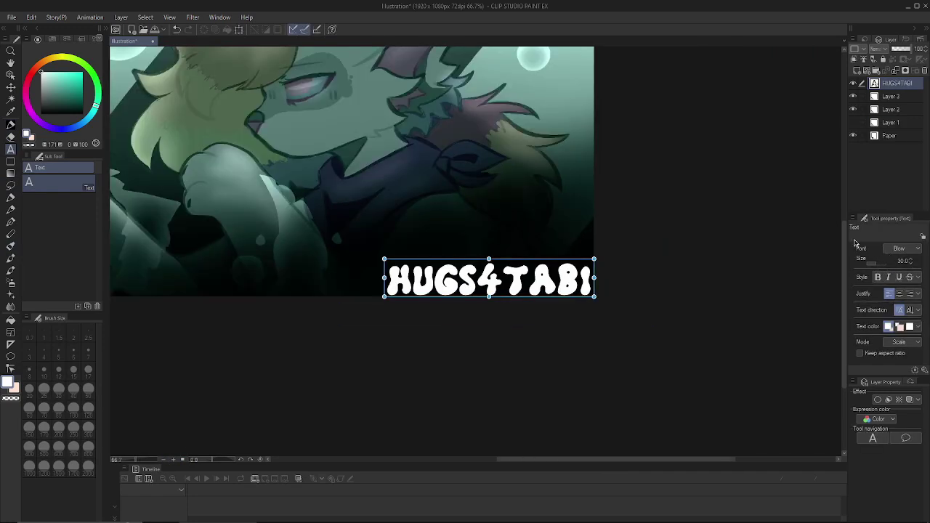
left_click_drag(844, 246, 844, 190)
left_click_drag(644, 461, 589, 461)
left_click(894, 70)
left_click(879, 50)
left_click(891, 165)
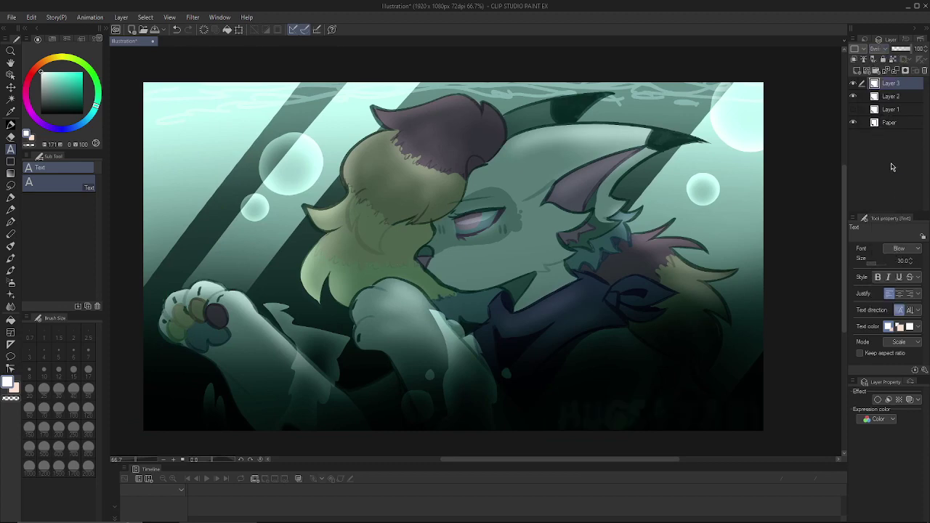
- Move the signature to just above the raised paw beside the hair and lower its opacity
left_click(11, 87)
left_click_drag(716, 371, 372, 220)
left_click(898, 50)
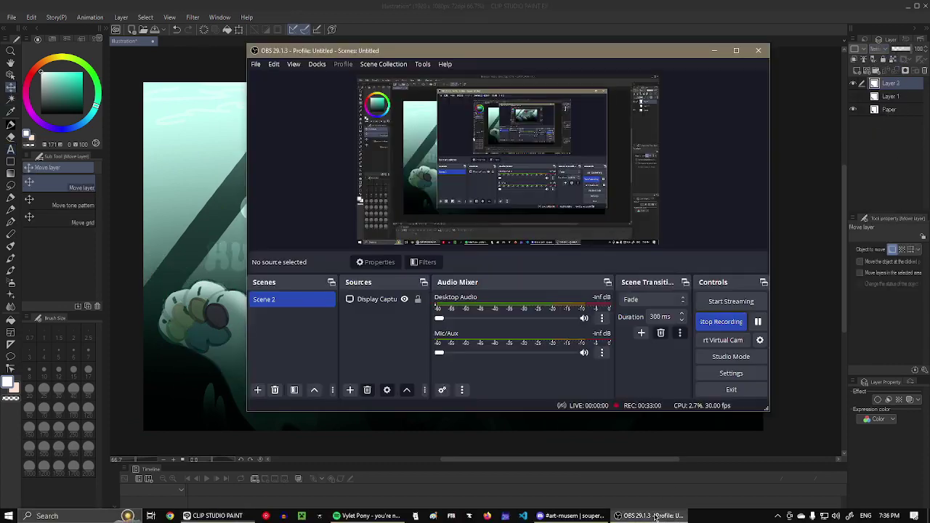